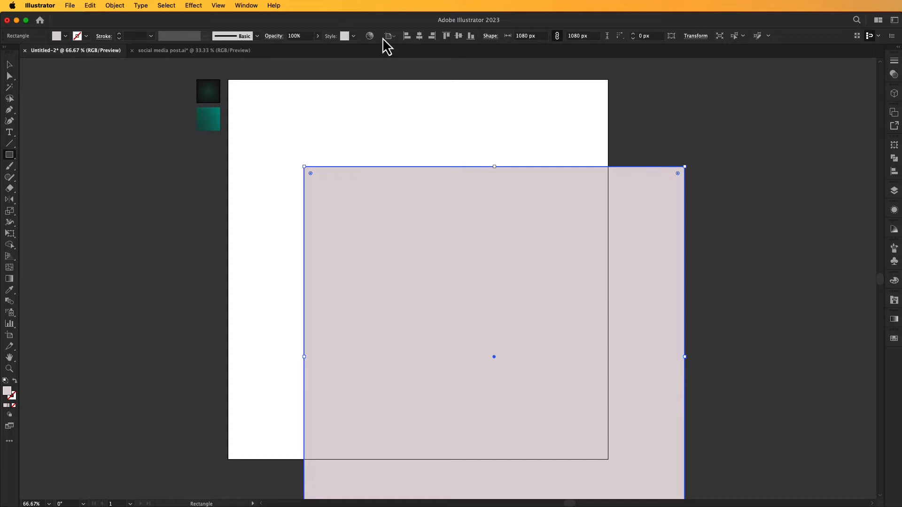
# Center the 1080 px square on the artboard and fill it by sampling the dark green radial gradient sample with the Eyedropper.
pyautogui.click(421, 37)
pyautogui.click(459, 37)
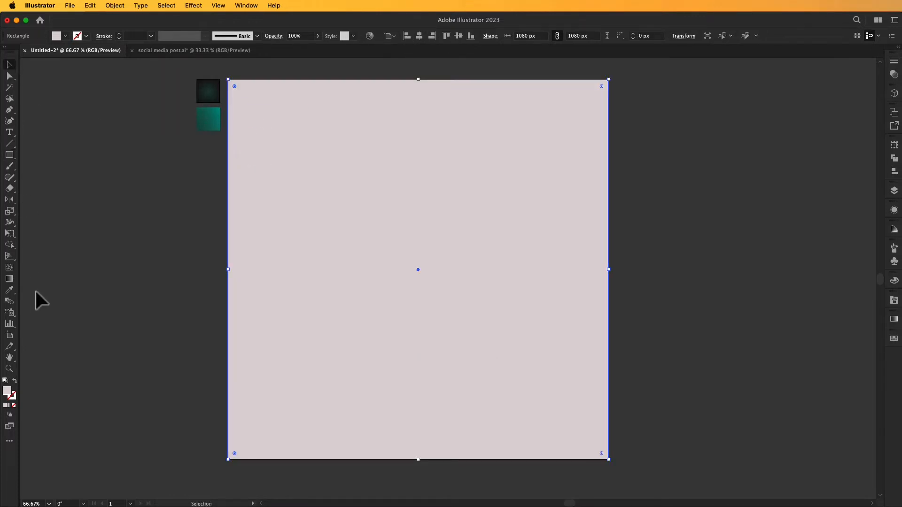
pyautogui.click(10, 290)
pyautogui.click(207, 93)
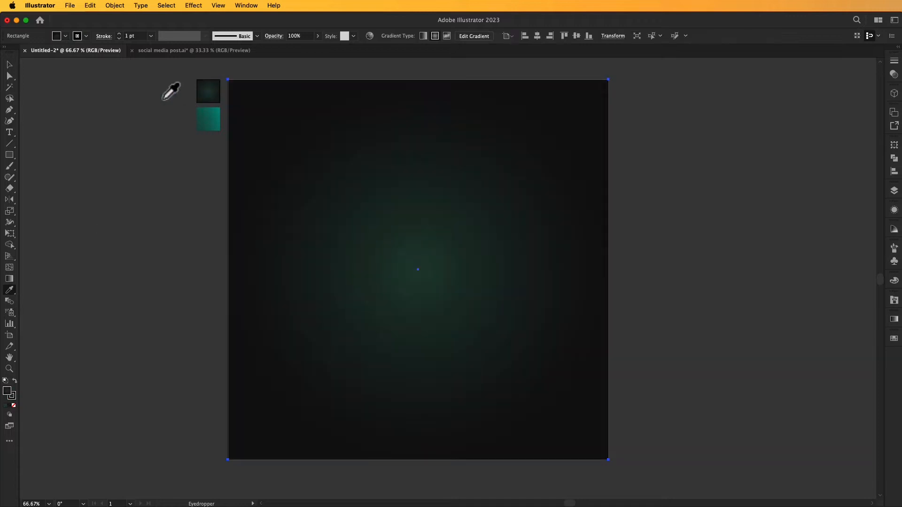
pyautogui.click(10, 64)
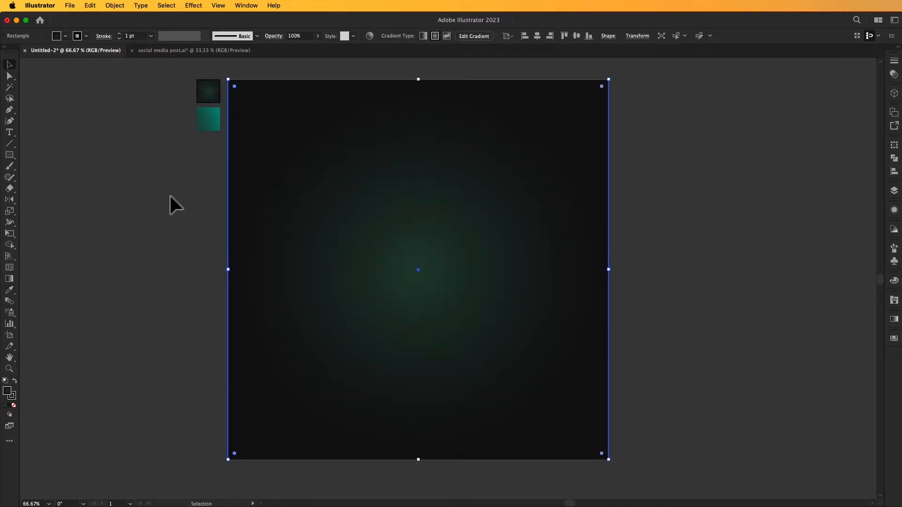
pyautogui.click(10, 279)
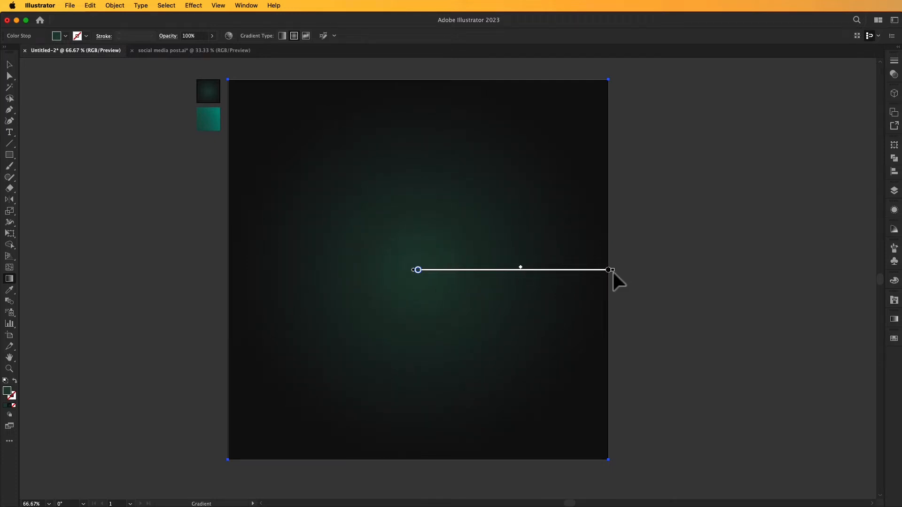
pyautogui.moveTo(613, 271); pyautogui.dragTo(631, 271)
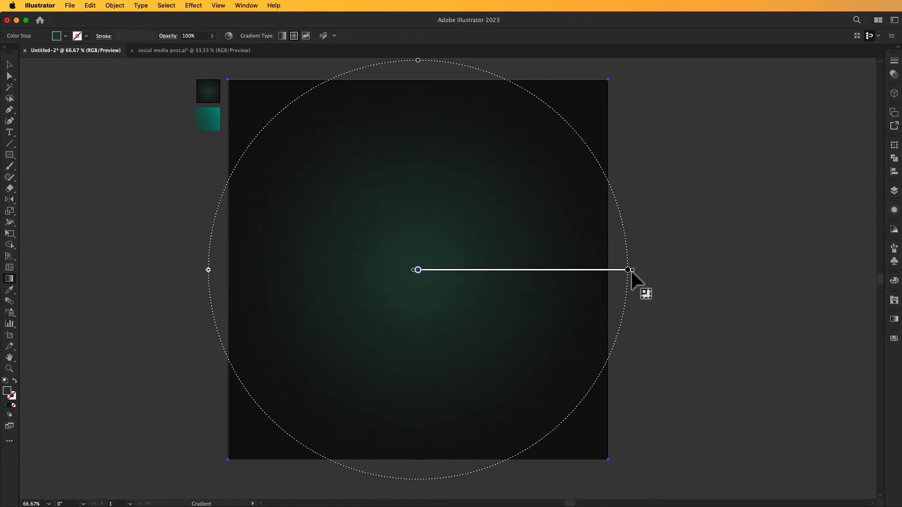
pyautogui.moveTo(632, 272); pyautogui.dragTo(609, 271)
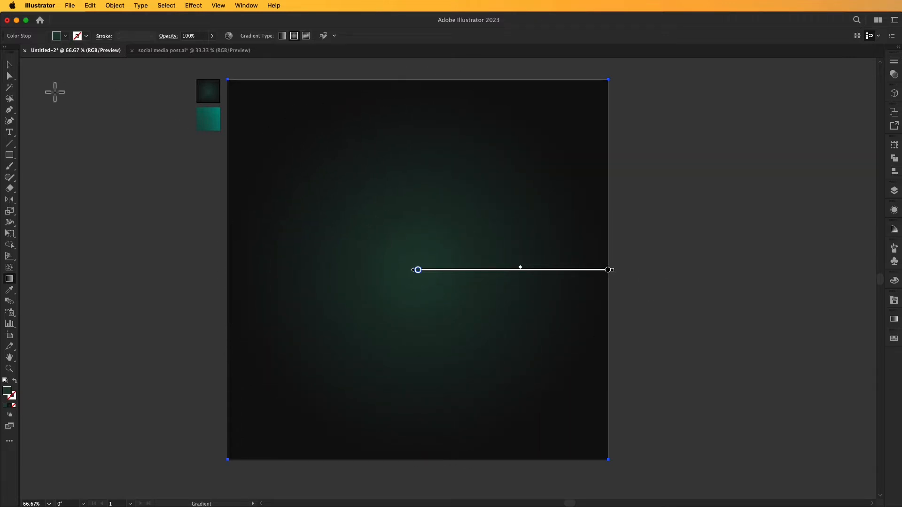
pyautogui.click(11, 66)
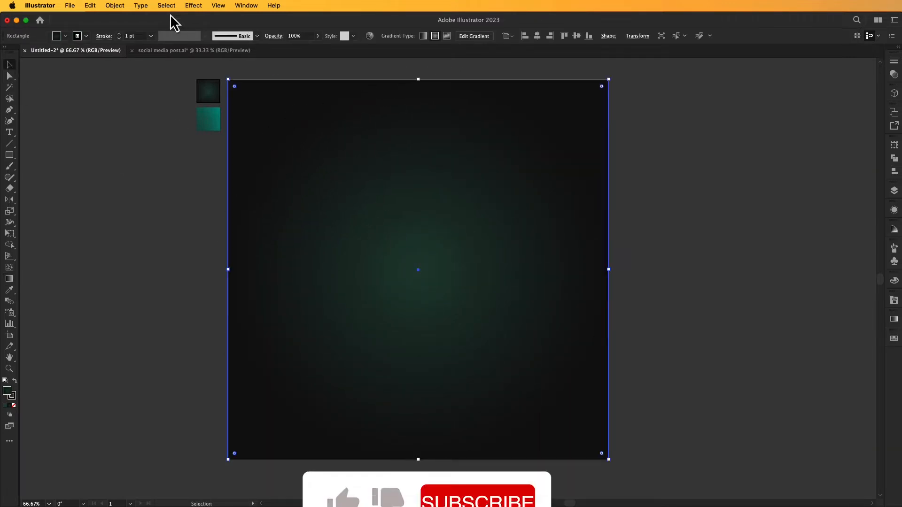
# Lock the dark gradient background square.
pyautogui.click(116, 6)
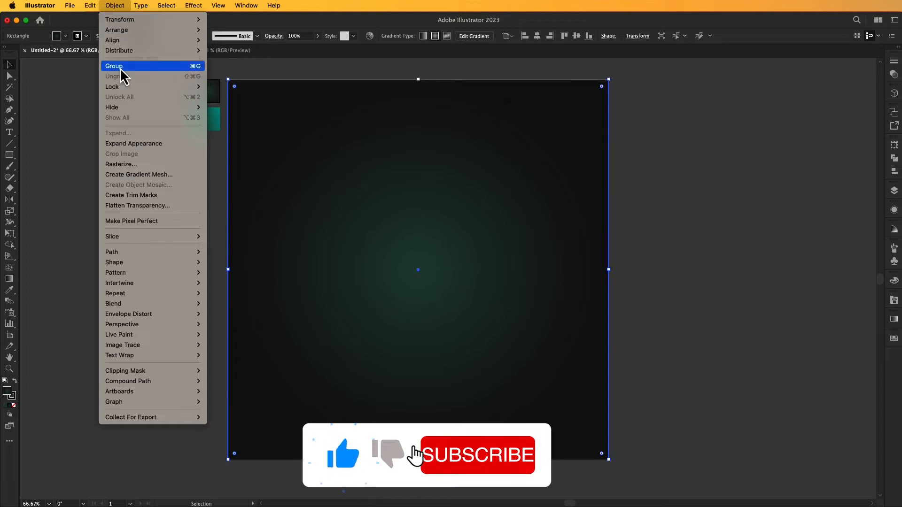
pyautogui.moveTo(136, 87)
pyautogui.click(235, 88)
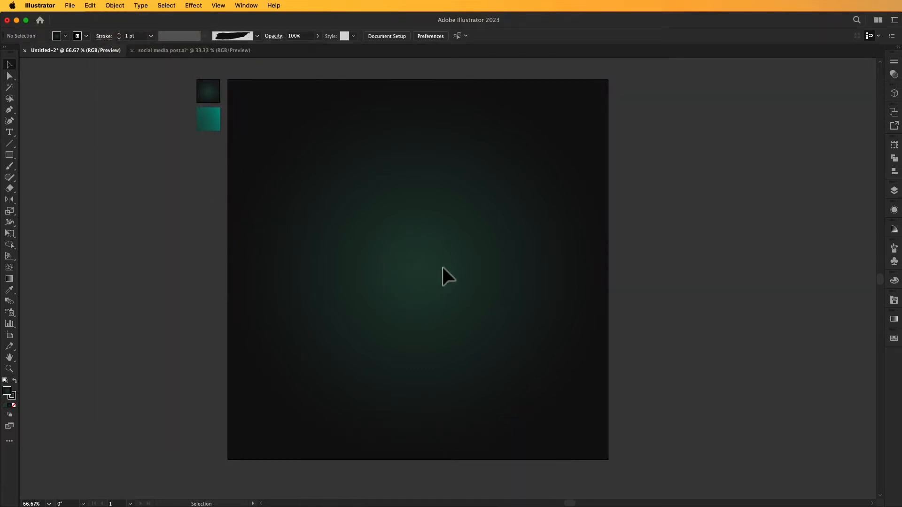
# Place the first Artistic_Paintbrush brush as artwork on the canvas to the right of the artboard.
pyautogui.click(891, 300)
pyautogui.moveTo(810, 312); pyautogui.dragTo(774, 308)
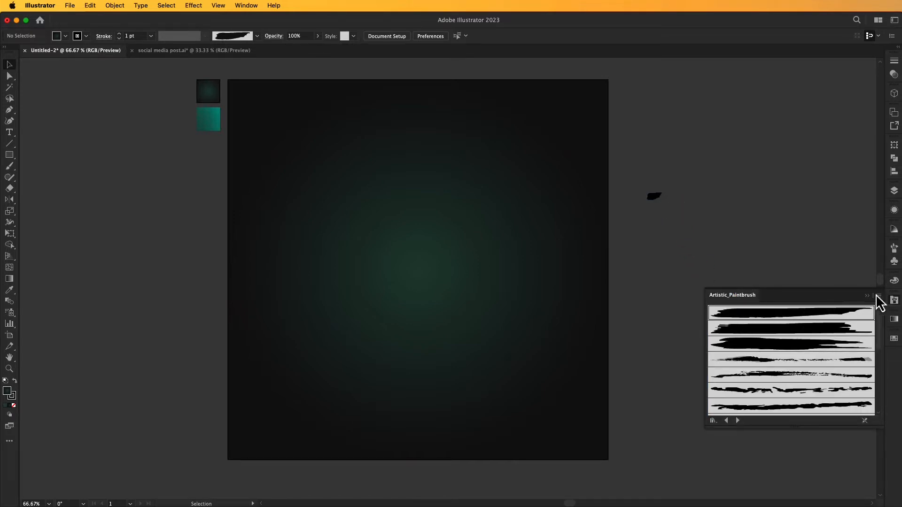
pyautogui.click(868, 296)
# Enlarge the brush stroke artwork to about 1129 px wide and position it horizontally across the artboard.
pyautogui.click(651, 197)
pyautogui.moveTo(663, 202); pyautogui.dragTo(844, 266)
pyautogui.moveTo(729, 228); pyautogui.dragTo(489, 215)
pyautogui.moveTo(587, 250)
pyautogui.mouseDown()
pyautogui.moveTo(626, 235)
pyautogui.moveTo(790, 236)
pyautogui.mouseUp()
pyautogui.moveTo(603, 213); pyautogui.dragTo(536, 238)
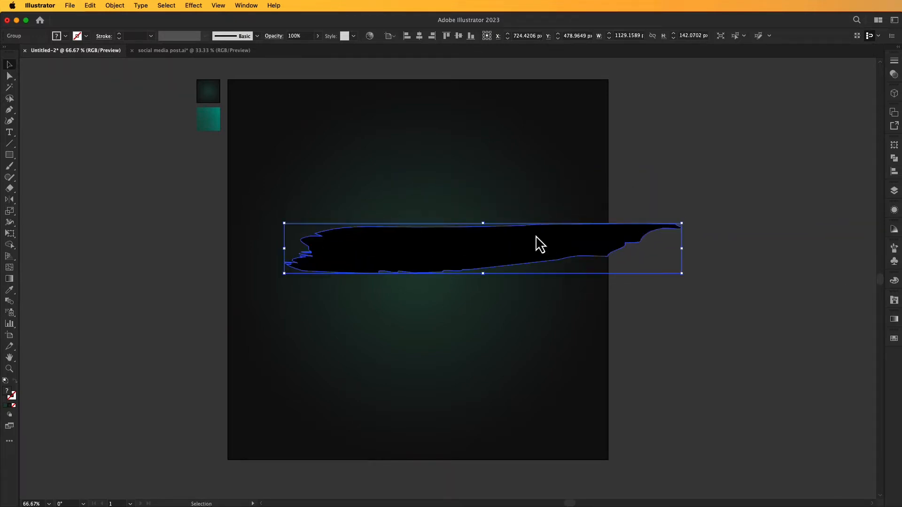
# Ungroup the brush stroke artwork and delete its extra bounding piece.
pyautogui.rightClick(536, 237)
pyautogui.click(579, 385)
pyautogui.click(641, 342)
pyautogui.moveTo(637, 263); pyautogui.dragTo(658, 297)
pyautogui.press('Delete')
# Move the black brush stroke to the upper part of the artboard and give it a radial gradient fill.
pyautogui.moveTo(601, 258); pyautogui.dragTo(610, 169)
pyautogui.click(650, 187)
pyautogui.click(562, 167)
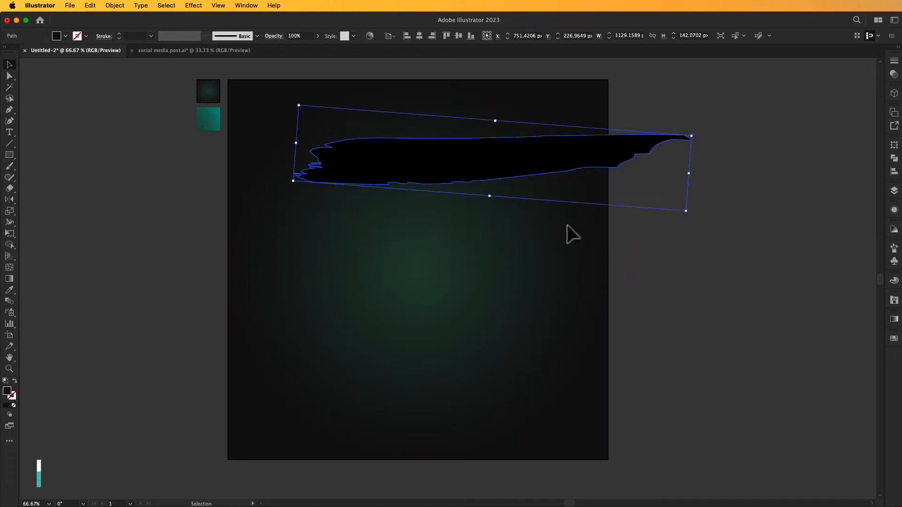
pyautogui.click(894, 319)
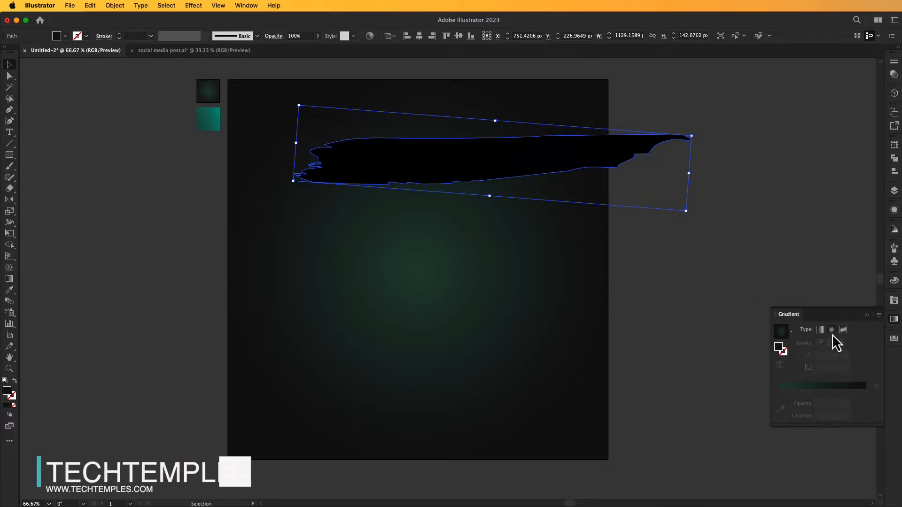
pyautogui.click(832, 330)
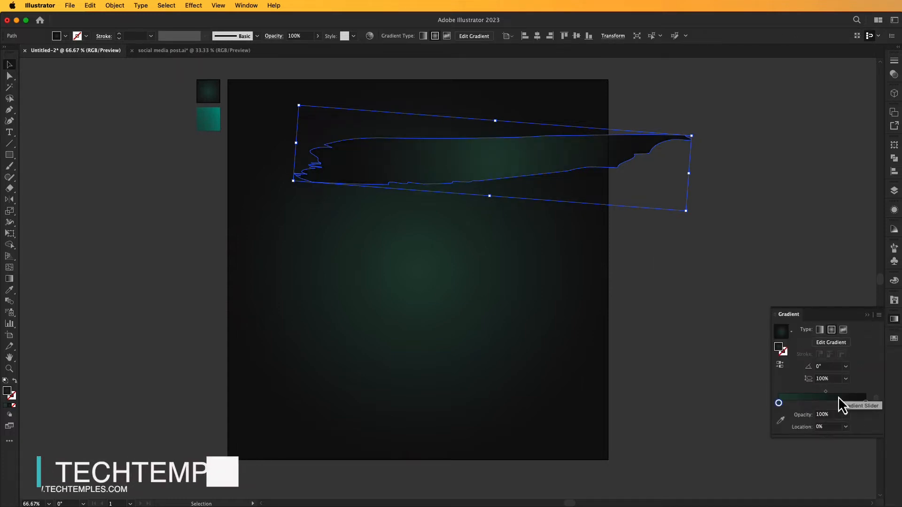
# Replace the dark green starting stop of the stroke's gradient with the teal swatch at location 0%.
pyautogui.click(791, 403)
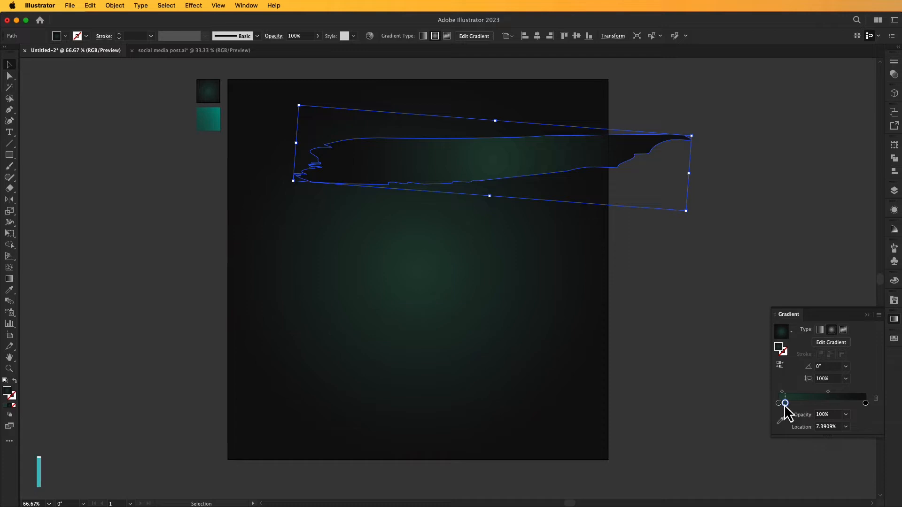
pyautogui.click(877, 399)
pyautogui.moveTo(852, 314); pyautogui.dragTo(808, 213)
pyautogui.click(895, 320)
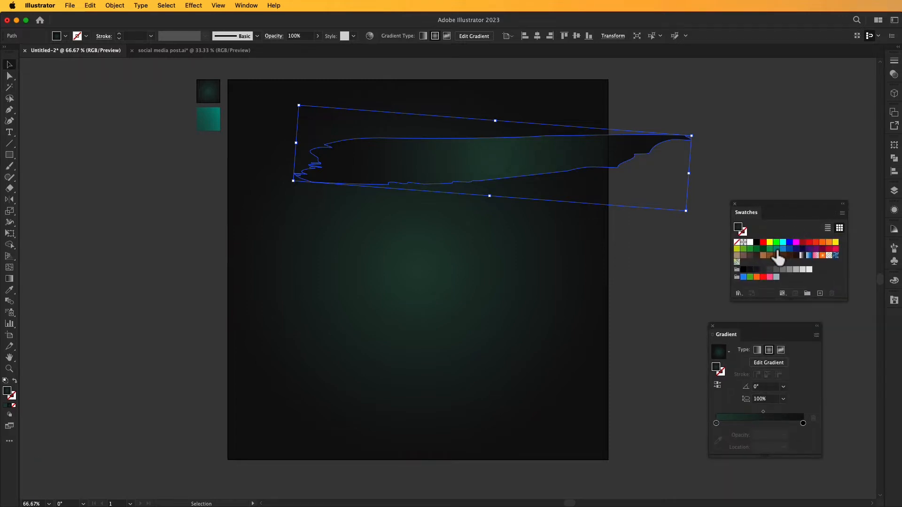
pyautogui.moveTo(776, 250); pyautogui.dragTo(768, 378)
pyautogui.moveTo(721, 418); pyautogui.dragTo(722, 422)
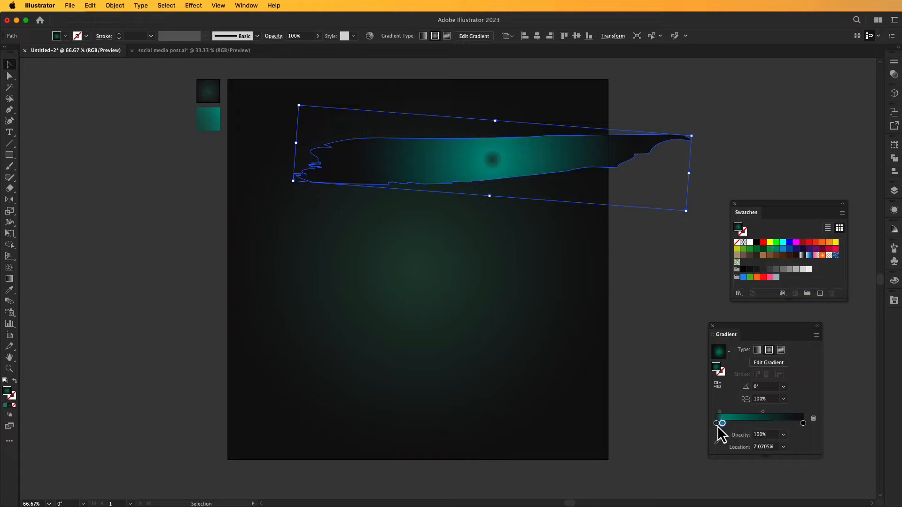
pyautogui.click(814, 418)
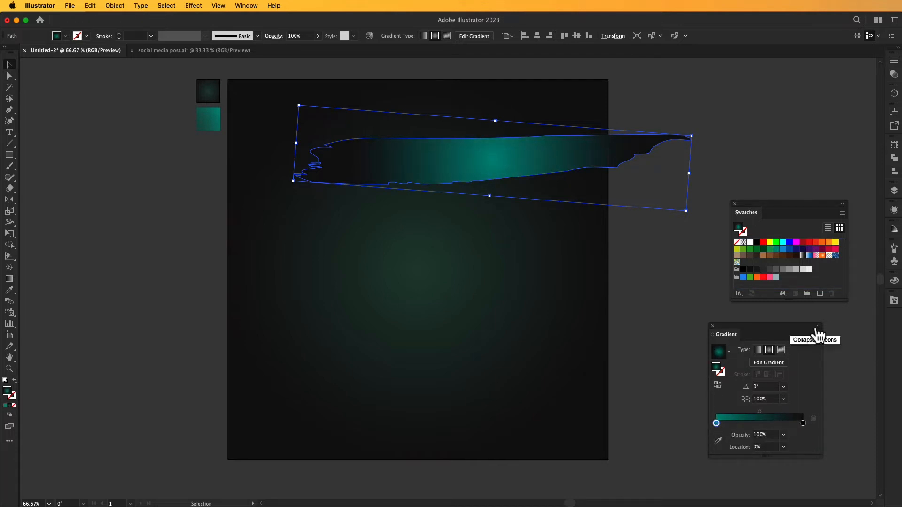
pyautogui.moveTo(782, 338); pyautogui.dragTo(823, 336)
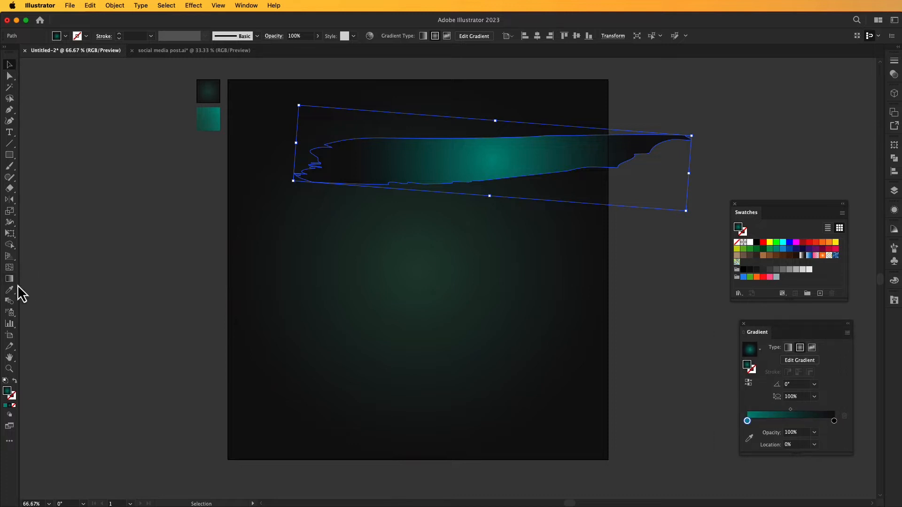
# Redirect the gradient along the brush stroke so teal starts at its left end and fades to dark toward the right tip.
pyautogui.press('g')
pyautogui.moveTo(541, 131)
pyautogui.mouseDown()
pyautogui.moveTo(274, 182)
pyautogui.moveTo(604, 134)
pyautogui.mouseUp()
pyautogui.moveTo(409, 158); pyautogui.dragTo(446, 162)
pyautogui.moveTo(299, 186)
pyautogui.mouseDown()
pyautogui.moveTo(461, 146)
pyautogui.moveTo(613, 123)
pyautogui.mouseUp()
pyautogui.moveTo(367, 174); pyautogui.dragTo(404, 158)
pyautogui.moveTo(314, 168); pyautogui.dragTo(653, 116)
pyautogui.click(10, 65)
pyautogui.click(373, 271)
# Collapse the Gradient and Swatches panels to icons and park them clear of the artwork.
pyautogui.click(847, 323)
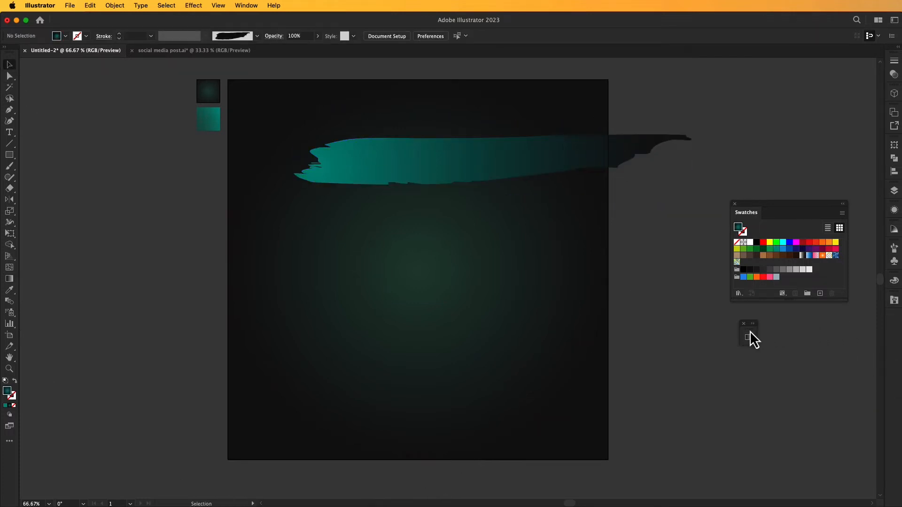
pyautogui.moveTo(496, 262); pyautogui.dragTo(540, 272)
pyautogui.click(554, 187)
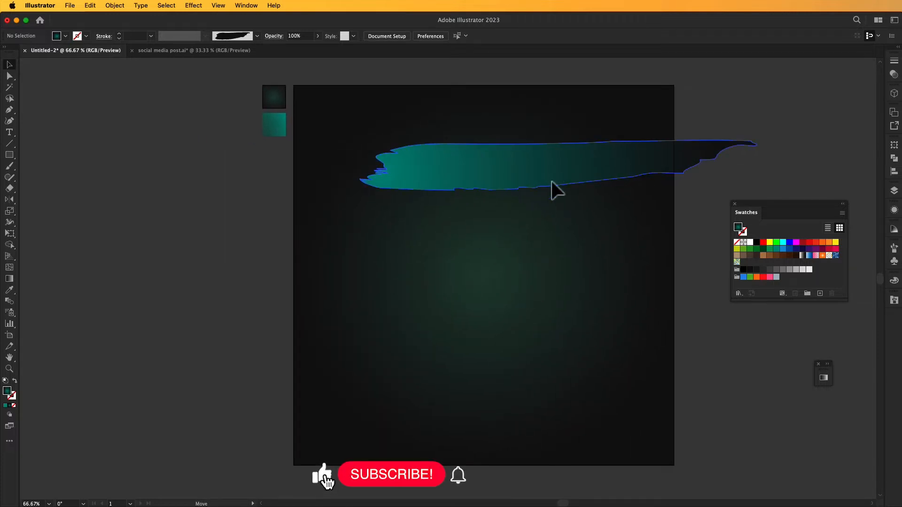
pyautogui.click(843, 204)
pyautogui.moveTo(743, 212); pyautogui.dragTo(862, 375)
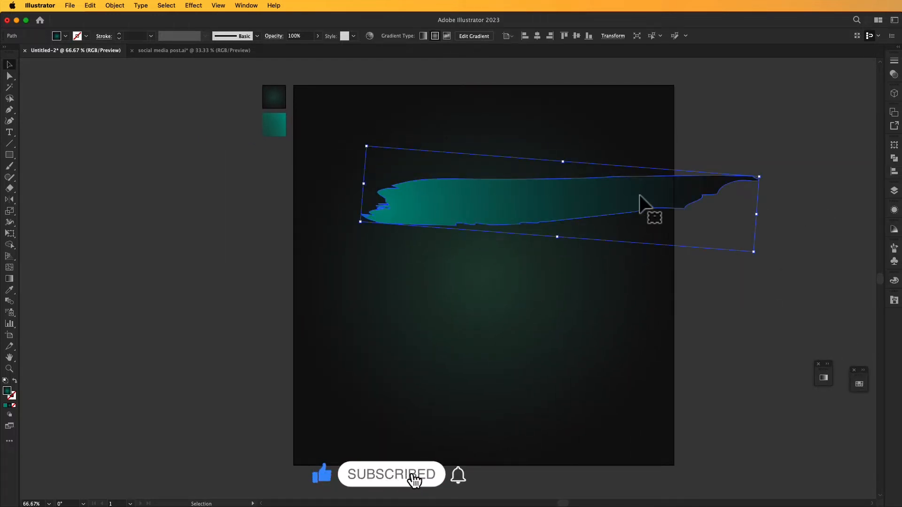
# Rotate the teal stroke into an upward diagonal and move it so its dark tip extends past the artboard's upper-right corner.
pyautogui.moveTo(641, 207); pyautogui.dragTo(683, 152)
pyautogui.moveTo(798, 202)
pyautogui.mouseDown()
pyautogui.moveTo(808, 187)
pyautogui.moveTo(628, 151)
pyautogui.moveTo(625, 172)
pyautogui.mouseUp()
pyautogui.press('super+minus')
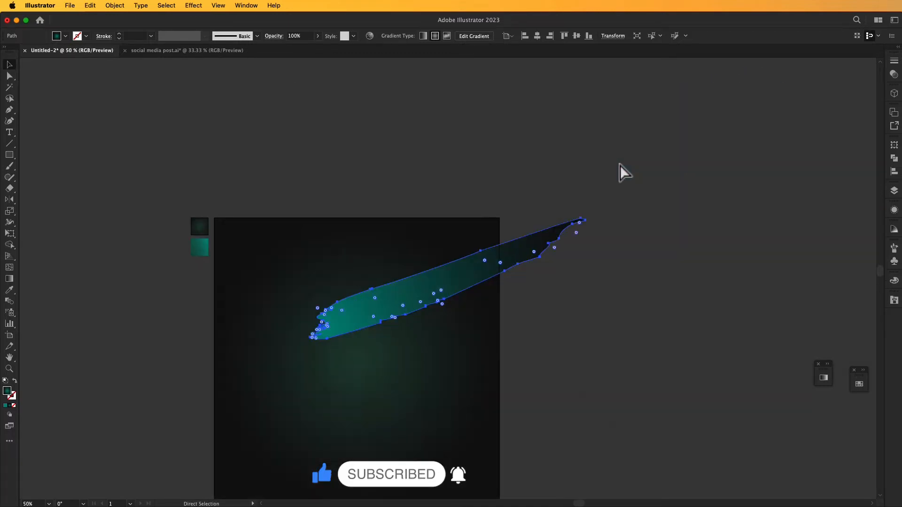
pyautogui.press('space')
pyautogui.moveTo(450, 378); pyautogui.dragTo(570, 298)
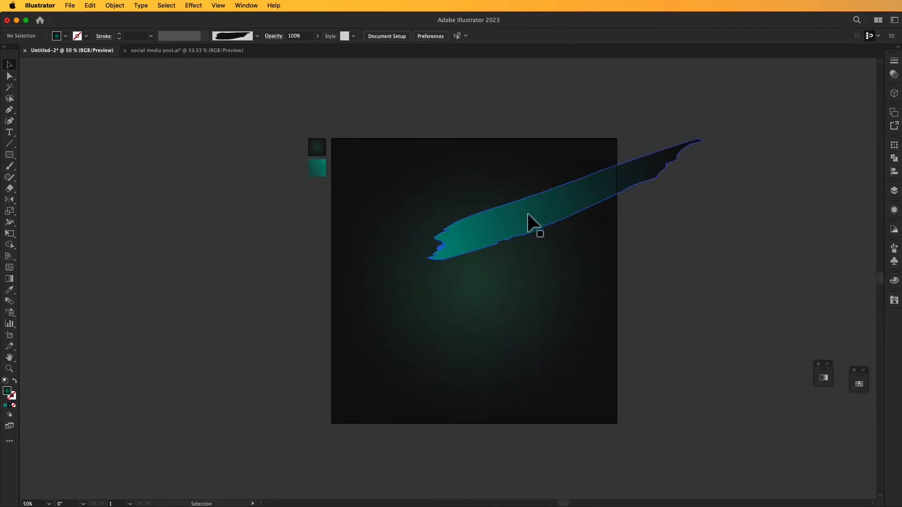
pyautogui.moveTo(534, 221); pyautogui.dragTo(568, 196)
pyautogui.press('space')
pyautogui.moveTo(498, 275); pyautogui.dragTo(521, 244)
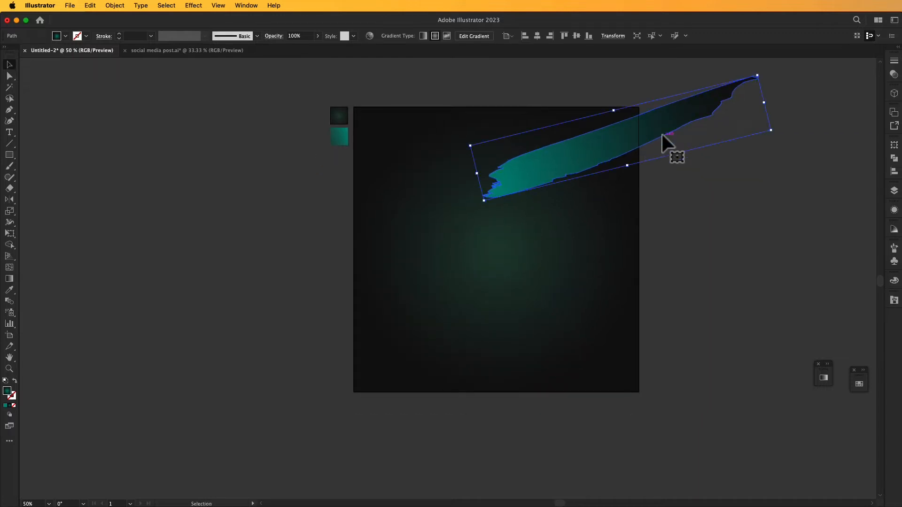
# Fine-tune the diagonal stroke's size and place it across the artboard's upper-right edge with its teal end inside.
pyautogui.moveTo(773, 134); pyautogui.dragTo(785, 132)
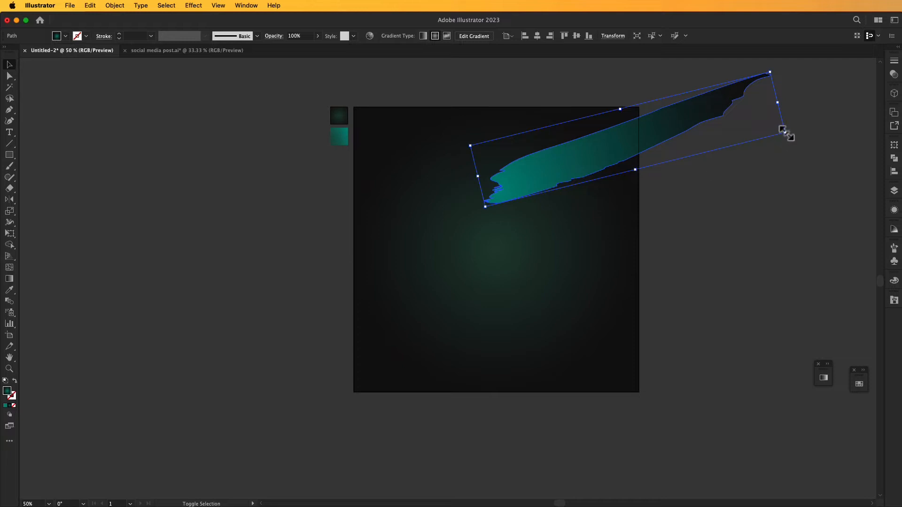
pyautogui.press('super+minus')
pyautogui.moveTo(472, 359)
pyautogui.mouseDown()
pyautogui.moveTo(630, 280)
pyautogui.moveTo(649, 233)
pyautogui.mouseUp()
pyautogui.moveTo(544, 228)
pyautogui.mouseDown()
pyautogui.moveTo(520, 246)
pyautogui.moveTo(469, 257)
pyautogui.mouseUp()
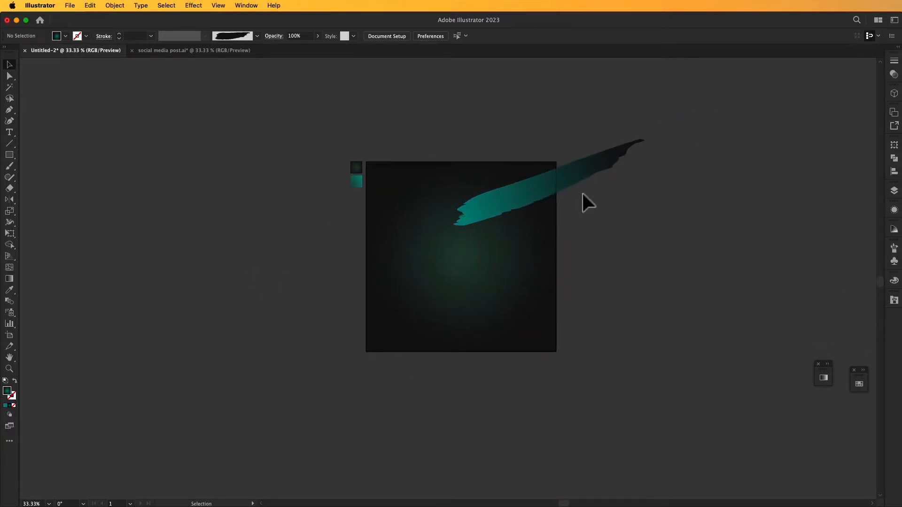
pyautogui.moveTo(655, 178); pyautogui.dragTo(706, 177)
pyautogui.moveTo(510, 194)
pyautogui.mouseDown()
pyautogui.moveTo(554, 173)
pyautogui.moveTo(546, 175)
pyautogui.mouseUp()
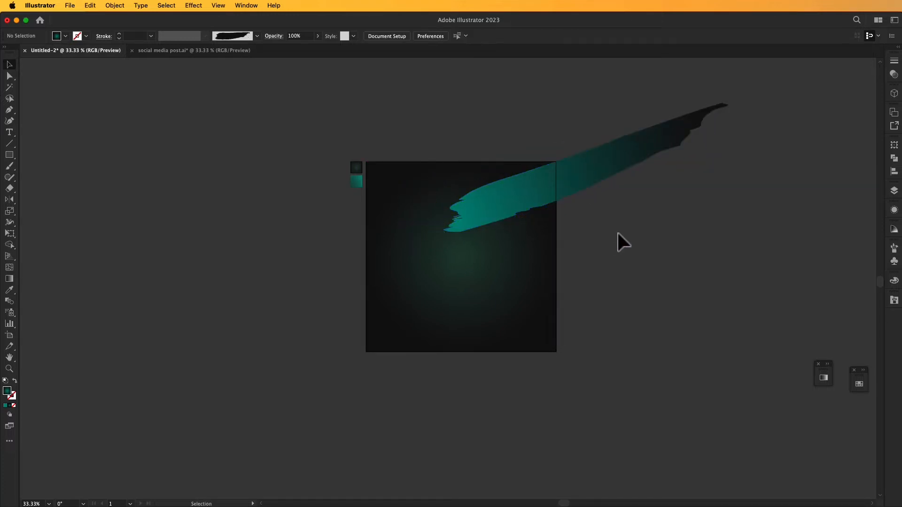
pyautogui.moveTo(739, 136); pyautogui.dragTo(709, 142)
pyautogui.click(707, 187)
pyautogui.moveTo(614, 164)
pyautogui.mouseDown()
pyautogui.moveTo(594, 180)
pyautogui.moveTo(580, 179)
pyautogui.moveTo(582, 165)
pyautogui.moveTo(586, 185)
pyautogui.mouseUp()
pyautogui.click(598, 237)
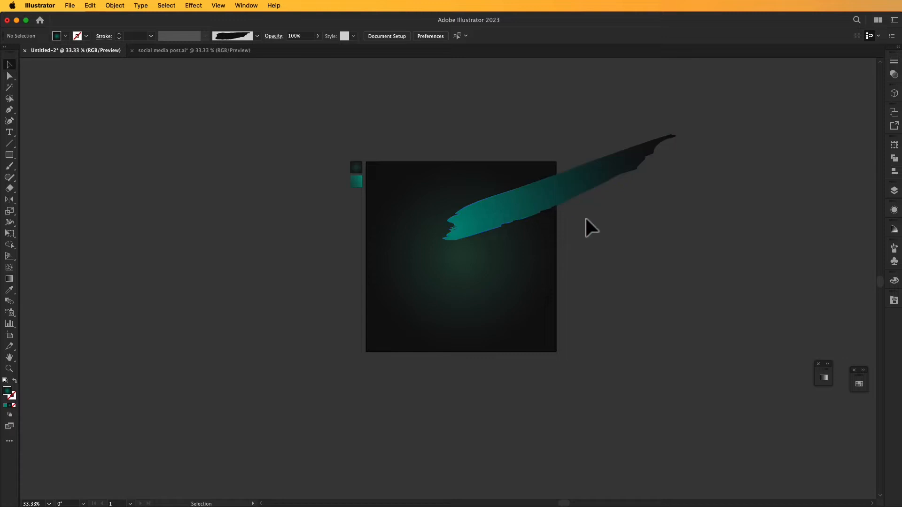
pyautogui.moveTo(564, 190); pyautogui.dragTo(575, 170)
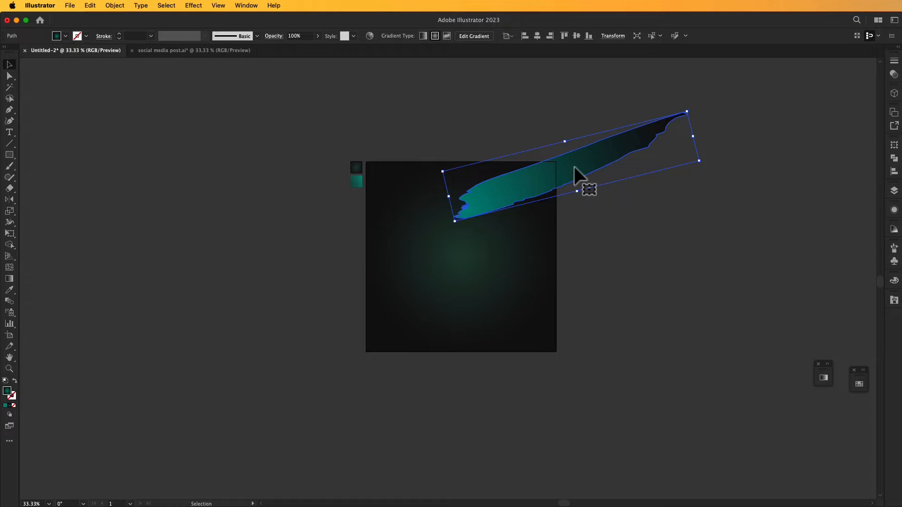
# Apply a Gaussian Blur with a radius of 11.9737 pixels to the diagonal teal stroke.
pyautogui.click(193, 6)
pyautogui.moveTo(212, 211)
pyautogui.click(343, 212)
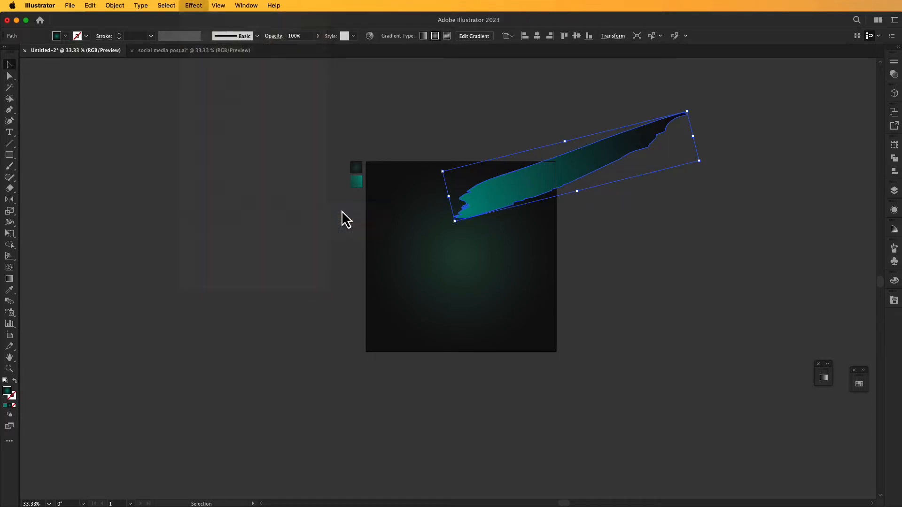
pyautogui.moveTo(337, 132); pyautogui.dragTo(204, 150)
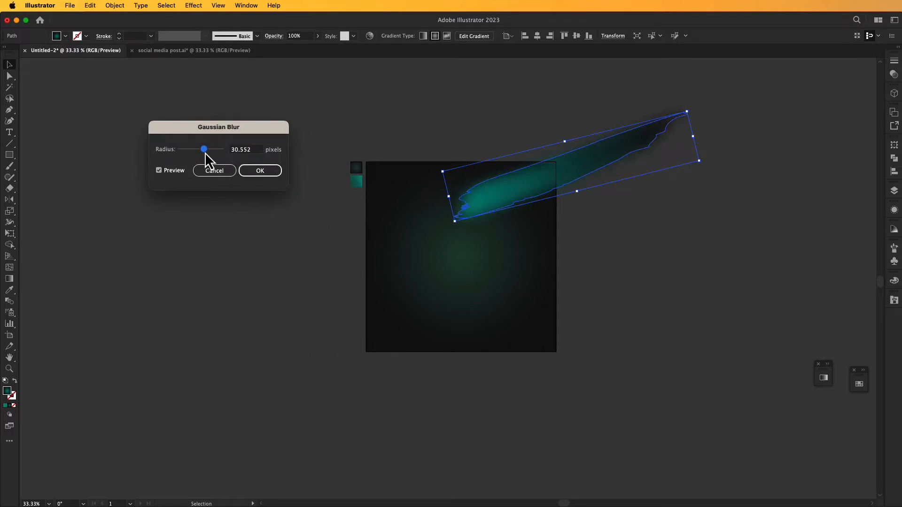
pyautogui.moveTo(201, 153); pyautogui.dragTo(202, 155)
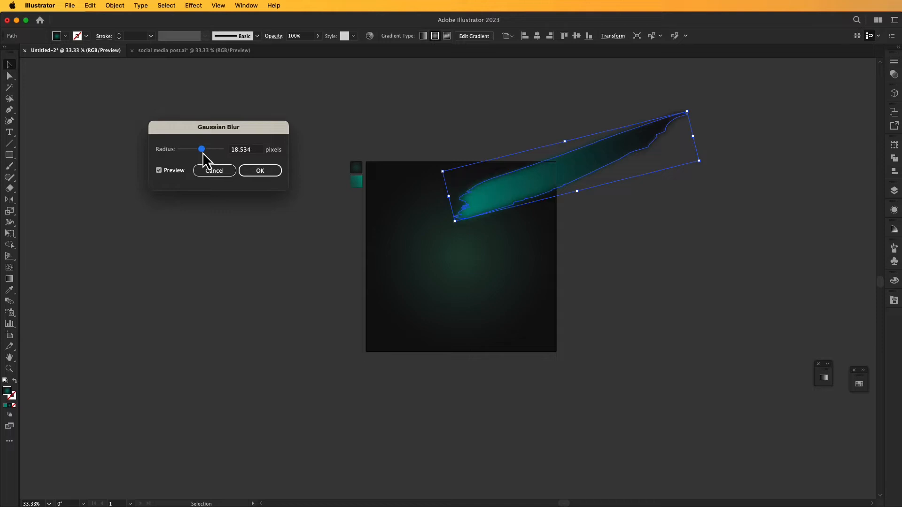
pyautogui.click(260, 171)
pyautogui.click(568, 226)
# Duplicate the blurred stroke, turn it around, and place it across the artboard's upper-left edge with its teal end inside.
pyautogui.moveTo(568, 176)
pyautogui.mouseDown()
pyautogui.moveTo(581, 221)
pyautogui.moveTo(570, 216)
pyautogui.moveTo(506, 244)
pyautogui.moveTo(407, 224)
pyautogui.mouseUp()
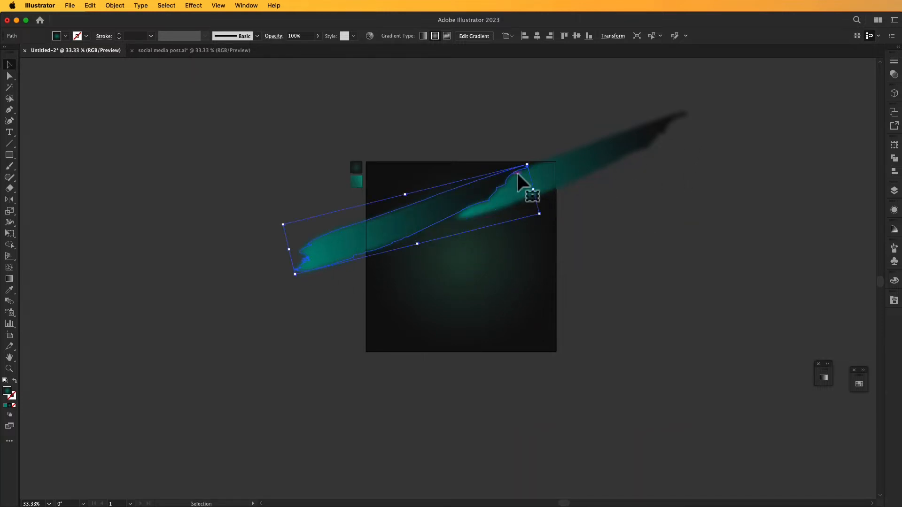
pyautogui.moveTo(522, 158); pyautogui.dragTo(313, 303)
pyautogui.moveTo(468, 195); pyautogui.dragTo(399, 218)
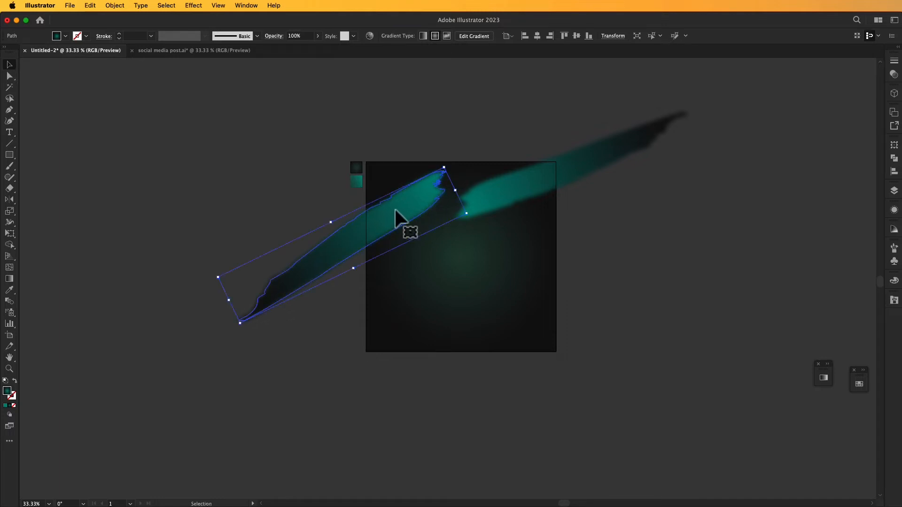
pyautogui.click(487, 372)
# Duplicate the left stroke, turn the copy around, and place it below with its dark tip inside the artboard.
pyautogui.click(343, 266)
pyautogui.moveTo(339, 265)
pyautogui.mouseDown()
pyautogui.moveTo(350, 333)
pyautogui.moveTo(343, 328)
pyautogui.mouseUp()
pyautogui.moveTo(451, 234)
pyautogui.mouseDown()
pyautogui.moveTo(265, 339)
pyautogui.moveTo(271, 359)
pyautogui.mouseUp()
pyautogui.moveTo(343, 318)
pyautogui.mouseDown()
pyautogui.moveTo(371, 284)
pyautogui.moveTo(416, 275)
pyautogui.mouseUp()
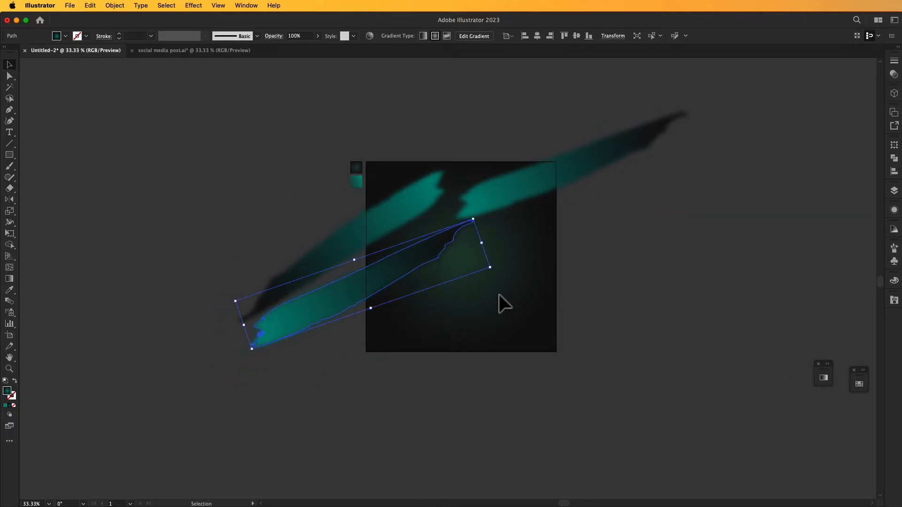
# Tilt the lower-left stroke more steeply and try to redraw its gradient along the stroke.
pyautogui.moveTo(496, 269); pyautogui.dragTo(512, 254)
pyautogui.press('g')
pyautogui.moveTo(480, 194); pyautogui.dragTo(313, 315)
pyautogui.moveTo(444, 225)
pyautogui.mouseDown()
pyautogui.moveTo(416, 254)
pyautogui.moveTo(425, 241)
pyautogui.mouseUp()
pyautogui.moveTo(242, 357)
pyautogui.mouseDown()
pyautogui.moveTo(281, 342)
pyautogui.moveTo(459, 212)
pyautogui.moveTo(444, 234)
pyautogui.mouseUp()
pyautogui.click(10, 68)
pyautogui.click(225, 188)
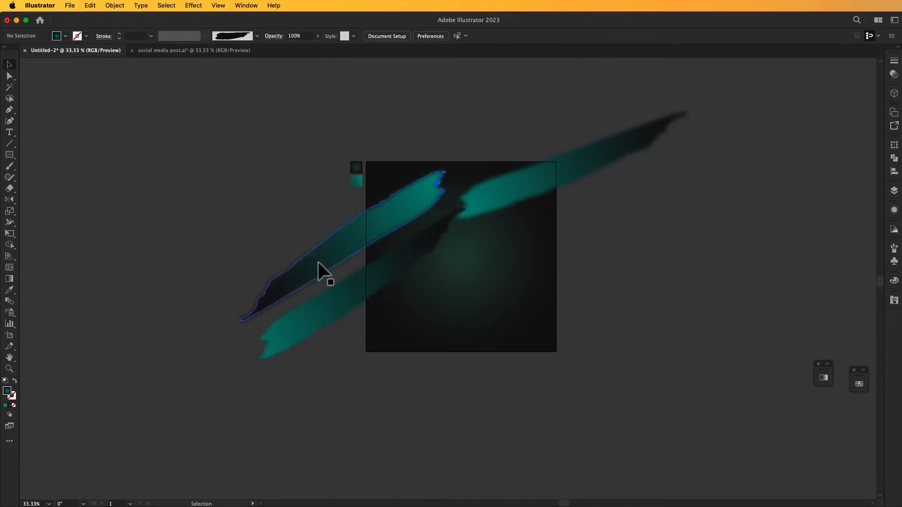
# Turn the second left stroke around so its teal end sits inside the artboard, and place a turned-around copy below it.
pyautogui.click(362, 282)
pyautogui.moveTo(468, 206); pyautogui.dragTo(282, 338)
pyautogui.moveTo(379, 260)
pyautogui.mouseDown()
pyautogui.moveTo(339, 277)
pyautogui.moveTo(365, 362)
pyautogui.moveTo(359, 352)
pyautogui.mouseUp()
pyautogui.click(387, 349)
pyautogui.moveTo(403, 314)
pyautogui.mouseDown()
pyautogui.moveTo(423, 304)
pyautogui.moveTo(395, 304)
pyautogui.moveTo(396, 312)
pyautogui.mouseUp()
pyautogui.moveTo(439, 279)
pyautogui.mouseDown()
pyautogui.moveTo(272, 367)
pyautogui.moveTo(432, 380)
pyautogui.moveTo(286, 400)
pyautogui.mouseUp()
pyautogui.moveTo(330, 366); pyautogui.dragTo(362, 344)
# Try to redraw the lowest left stroke's gradient so teal falls on its upper tip inside the artboard.
pyautogui.press('g')
pyautogui.moveTo(467, 256)
pyautogui.mouseDown()
pyautogui.moveTo(309, 370)
pyautogui.moveTo(342, 345)
pyautogui.mouseUp()
pyautogui.click(16, 67)
pyautogui.moveTo(444, 304)
pyautogui.mouseDown()
pyautogui.moveTo(331, 351)
pyautogui.moveTo(362, 335)
pyautogui.mouseUp()
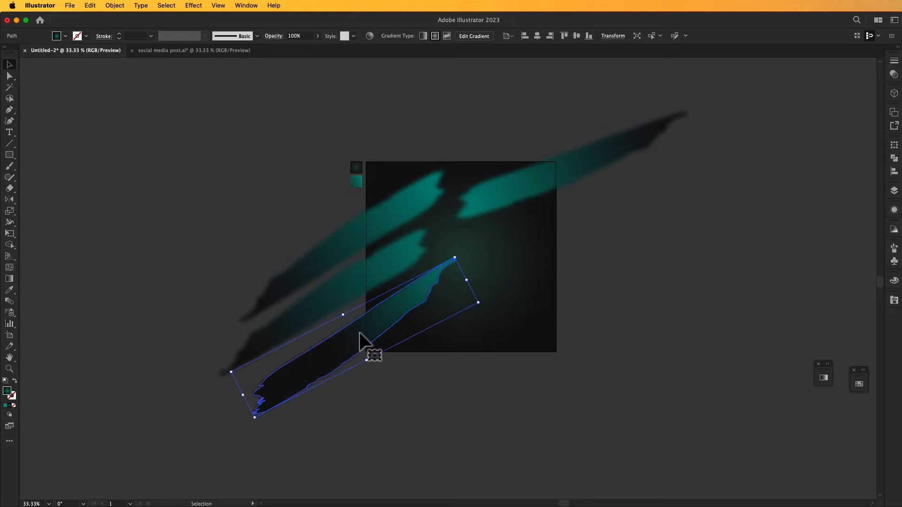
pyautogui.click(387, 332)
pyautogui.moveTo(329, 312)
pyautogui.mouseDown()
pyautogui.moveTo(401, 322)
pyautogui.moveTo(383, 318)
pyautogui.mouseUp()
pyautogui.press('super+z')
# Move the second left stroke up toward the artboard's centre and bring the upper-right stroke in front of it.
pyautogui.moveTo(377, 271)
pyautogui.mouseDown()
pyautogui.moveTo(419, 298)
pyautogui.moveTo(381, 261)
pyautogui.moveTo(397, 258)
pyautogui.mouseUp()
pyautogui.rightClick(529, 192)
pyautogui.moveTo(613, 433)
pyautogui.click(643, 432)
pyautogui.moveTo(399, 254); pyautogui.dragTo(417, 241)
pyautogui.click(616, 267)
# Shift the third left stroke slightly outward and duplicate it across the artboard's lower-right corner.
pyautogui.moveTo(423, 294); pyautogui.dragTo(401, 300)
pyautogui.click(534, 412)
pyautogui.moveTo(562, 387); pyautogui.dragTo(506, 367)
pyautogui.moveTo(323, 302)
pyautogui.mouseDown()
pyautogui.moveTo(441, 374)
pyautogui.moveTo(512, 332)
pyautogui.moveTo(506, 324)
pyautogui.moveTo(460, 354)
pyautogui.mouseUp()
pyautogui.click(541, 371)
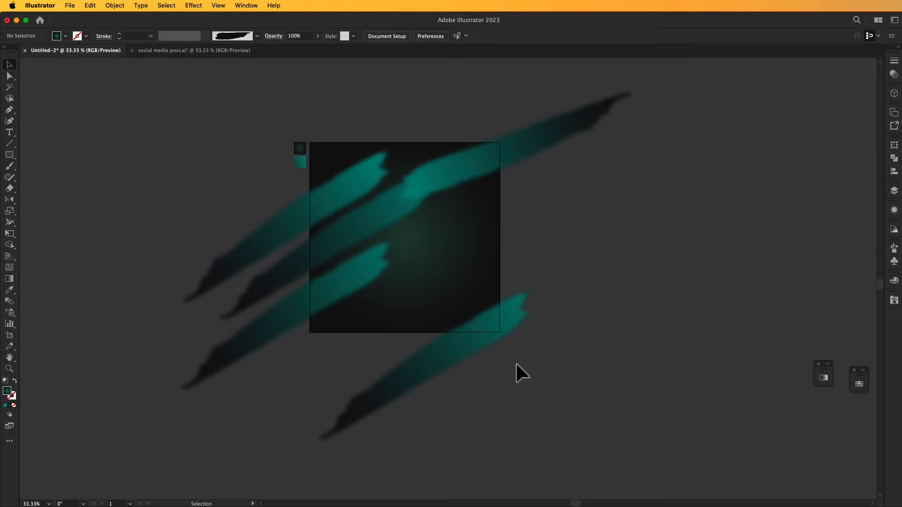
# Duplicate the upper-right stroke below, tilt the copy more steeply, and spread further copies across the artboard's right edge.
pyautogui.moveTo(509, 159)
pyautogui.mouseDown()
pyautogui.moveTo(528, 268)
pyautogui.moveTo(539, 267)
pyautogui.mouseUp()
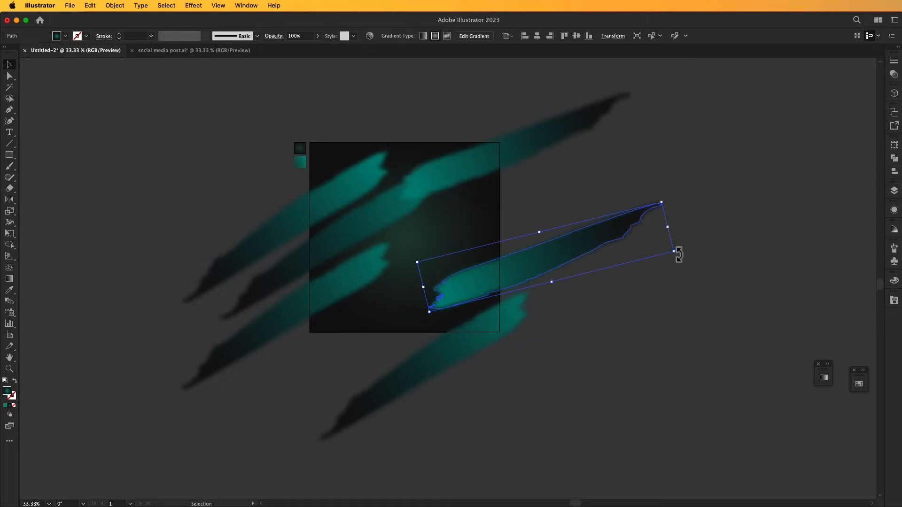
pyautogui.moveTo(679, 254); pyautogui.dragTo(675, 231)
pyautogui.moveTo(558, 267)
pyautogui.mouseDown()
pyautogui.moveTo(537, 190)
pyautogui.moveTo(520, 179)
pyautogui.mouseUp()
pyautogui.click(551, 278)
pyautogui.moveTo(555, 282); pyautogui.dragTo(608, 284)
pyautogui.moveTo(561, 267)
pyautogui.mouseDown()
pyautogui.moveTo(570, 229)
pyautogui.moveTo(505, 263)
pyautogui.mouseUp()
# Place copies of the right-hand stroke across the artboard's upper-left and lower-left corners.
pyautogui.click(391, 188)
pyautogui.click(357, 168)
pyautogui.press('Delete')
pyautogui.moveTo(519, 260); pyautogui.dragTo(414, 125)
pyautogui.click(252, 225)
pyautogui.moveTo(603, 254)
pyautogui.mouseDown()
pyautogui.moveTo(484, 326)
pyautogui.moveTo(409, 322)
pyautogui.moveTo(424, 319)
pyautogui.moveTo(418, 310)
pyautogui.mouseUp()
pyautogui.click(619, 403)
# Fine-tune the right-hand strokes, shifting two of them further into the artboard.
pyautogui.hscroll(-2, 619, 403)
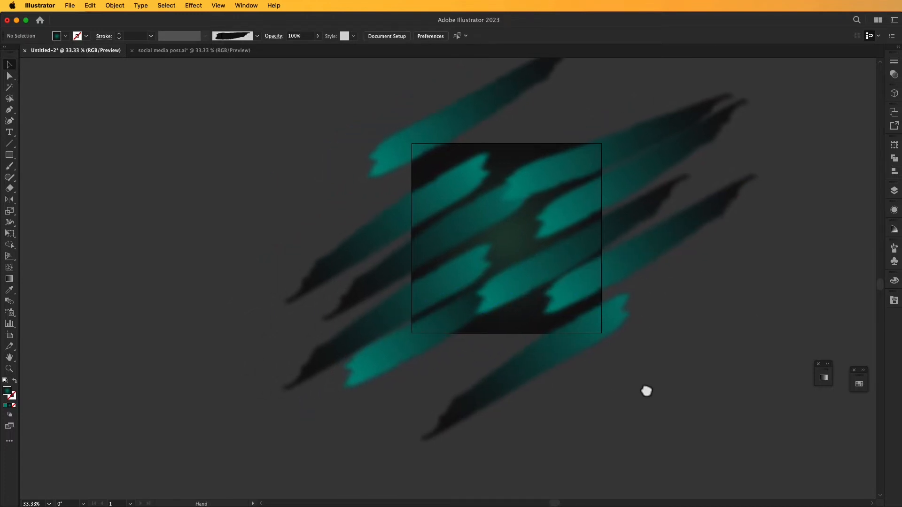
pyautogui.press('super+0')
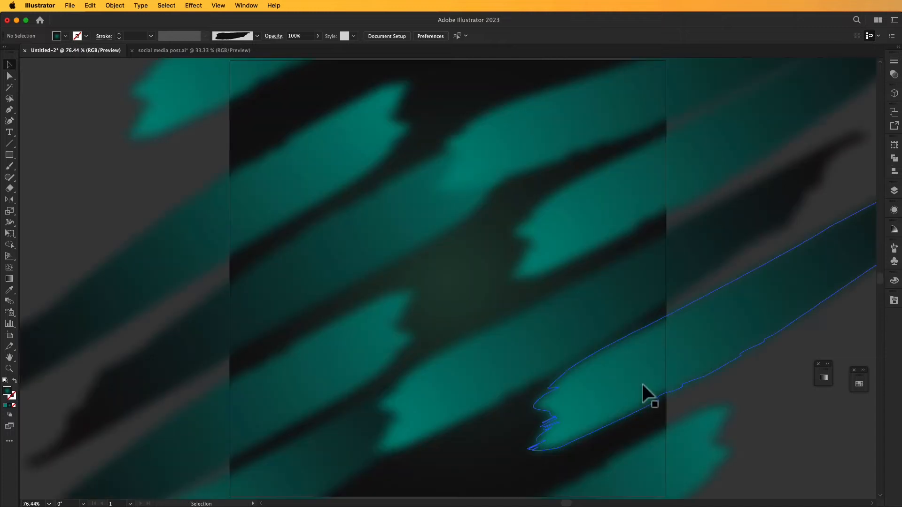
pyautogui.press('super+minus')
pyautogui.scroll(-2, 581, 357)
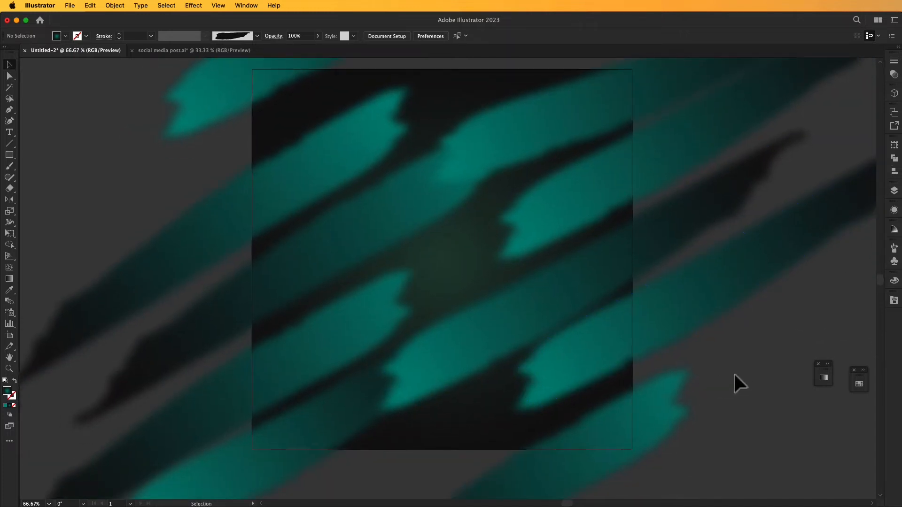
pyautogui.click(610, 365)
pyautogui.moveTo(608, 444); pyautogui.dragTo(603, 442)
pyautogui.moveTo(582, 218); pyautogui.dragTo(559, 230)
pyautogui.moveTo(542, 137); pyautogui.dragTo(535, 131)
# Nudge the strokes on the artboard's left side to even out the gaps between them.
pyautogui.click(221, 193)
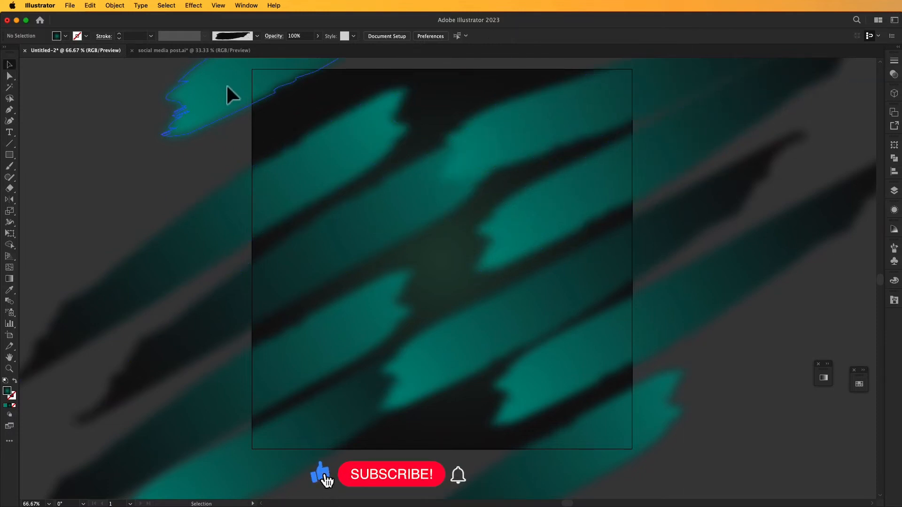
pyautogui.click(274, 203)
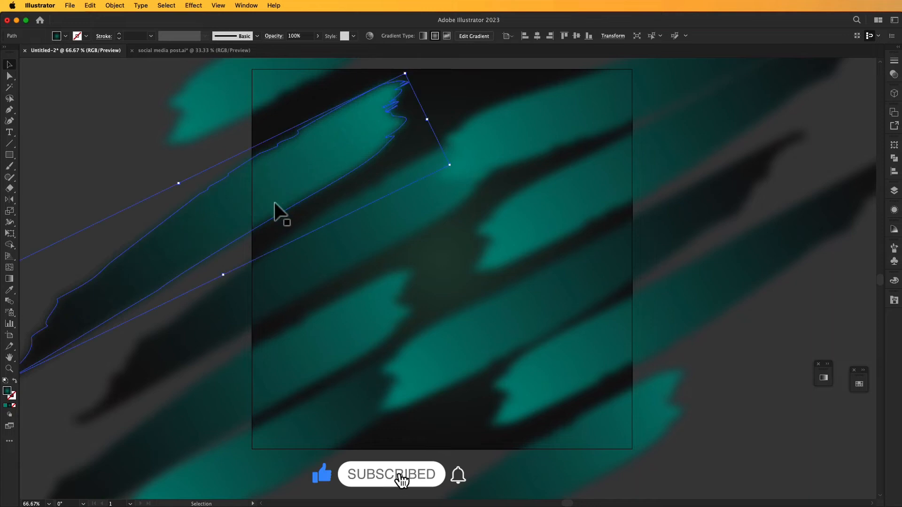
pyautogui.moveTo(346, 308); pyautogui.dragTo(343, 309)
pyautogui.click(747, 376)
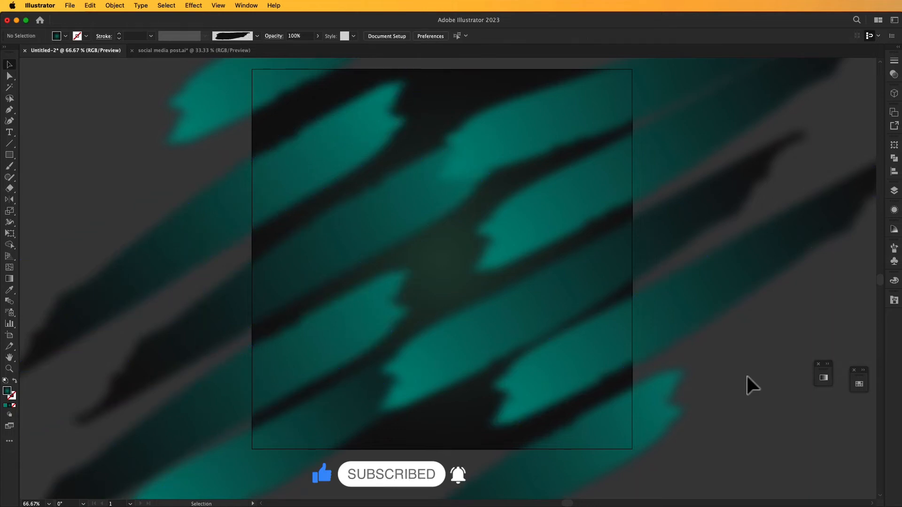
# Draw a 1080 × 1080 px rectangle and center it horizontally and vertically on the artboard.
pyautogui.press('super+minus')
pyautogui.moveTo(742, 374); pyautogui.dragTo(731, 349)
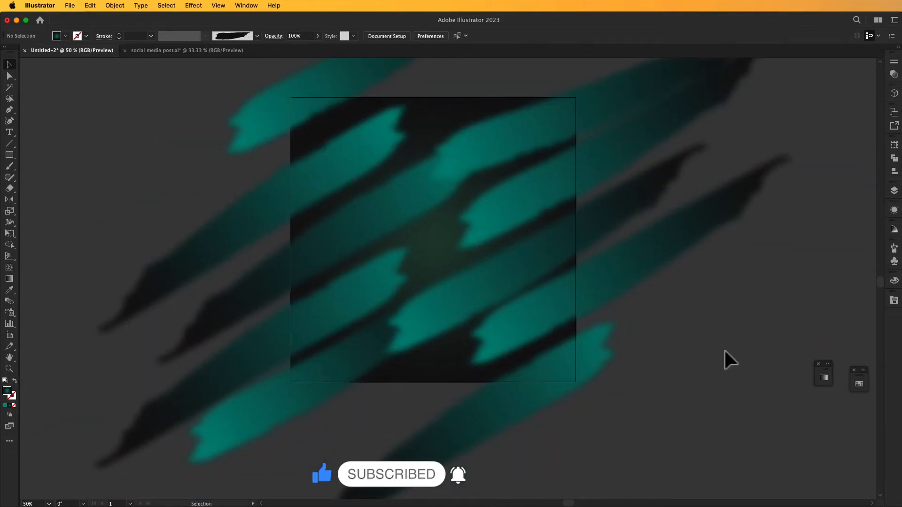
pyautogui.click(9, 155)
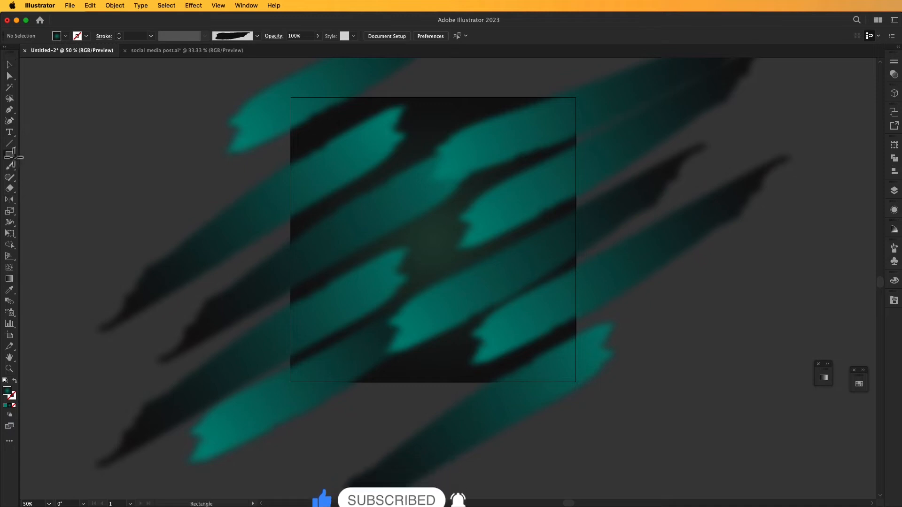
pyautogui.click(628, 320)
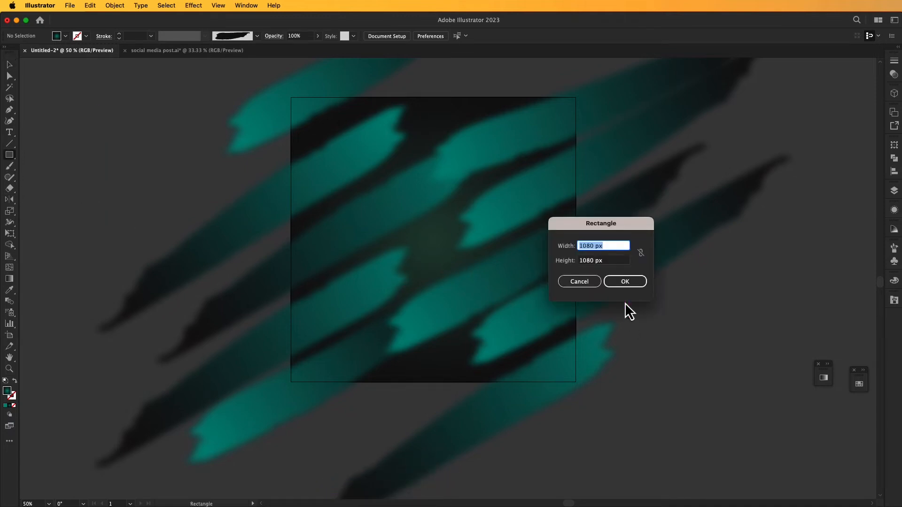
pyautogui.click(621, 282)
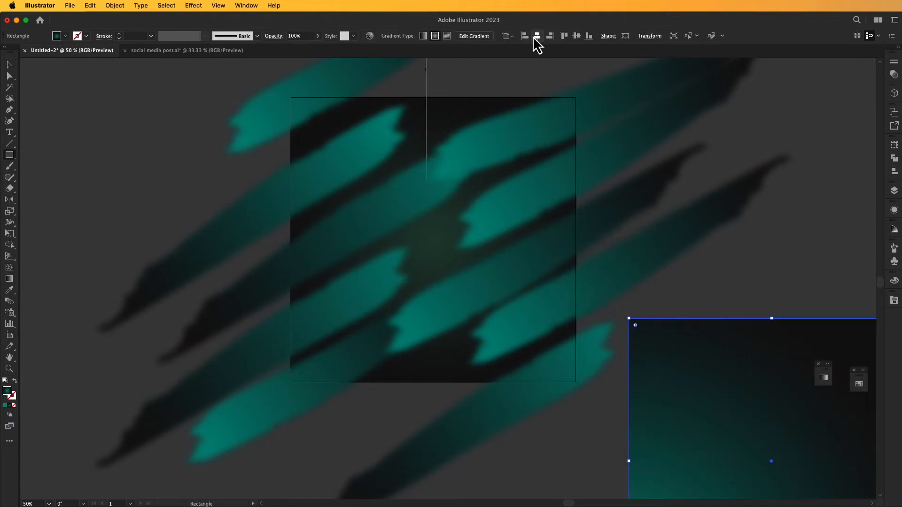
pyautogui.click(537, 37)
pyautogui.click(577, 36)
pyautogui.press('v')
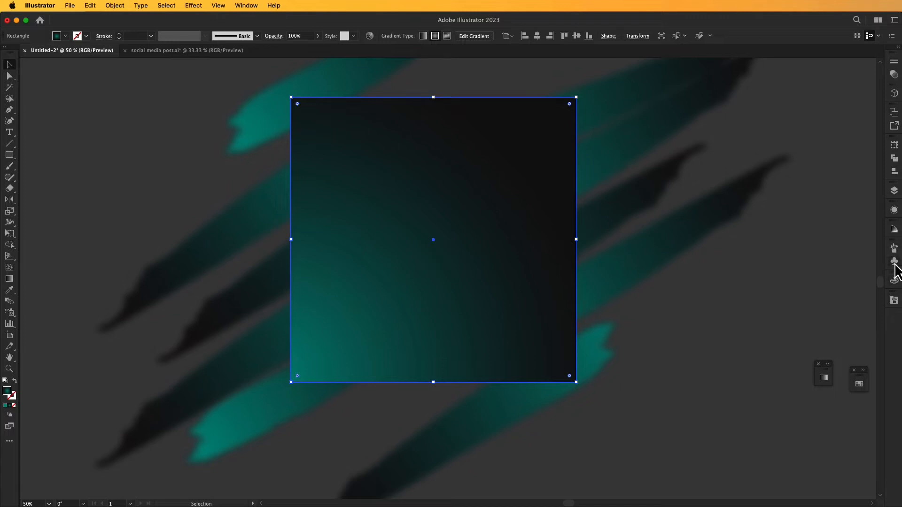
# Open the Transparency settings for the selected rectangle.
pyautogui.click(245, 6)
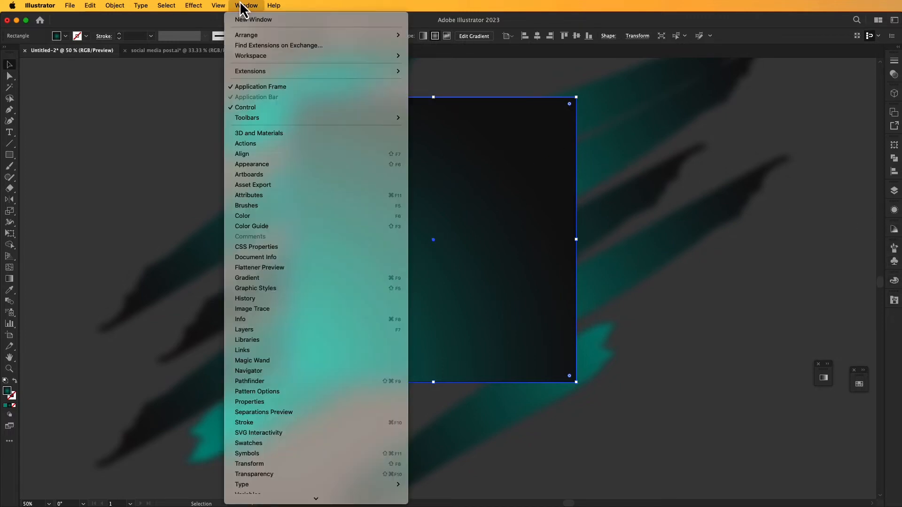
pyautogui.scroll(-1, 235, 385)
pyautogui.scroll(1, 232, 376)
pyautogui.scroll(-3, 227, 347)
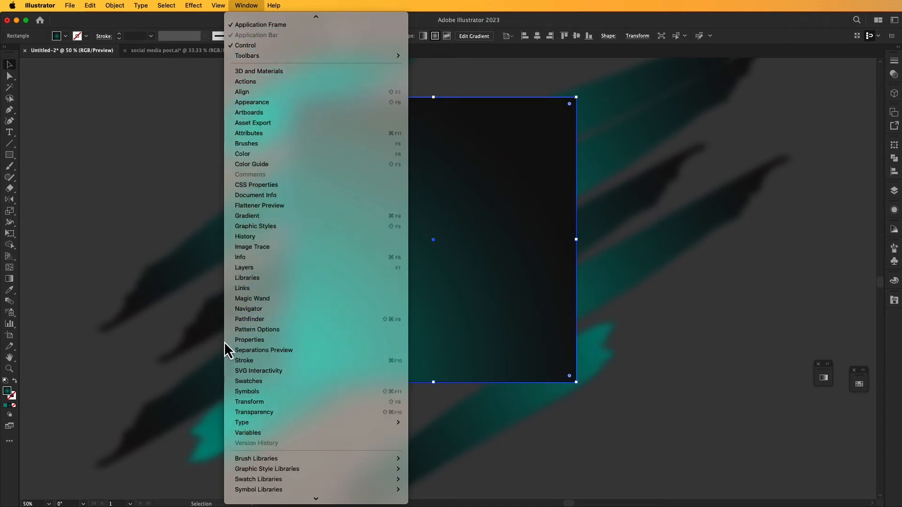
pyautogui.click(253, 413)
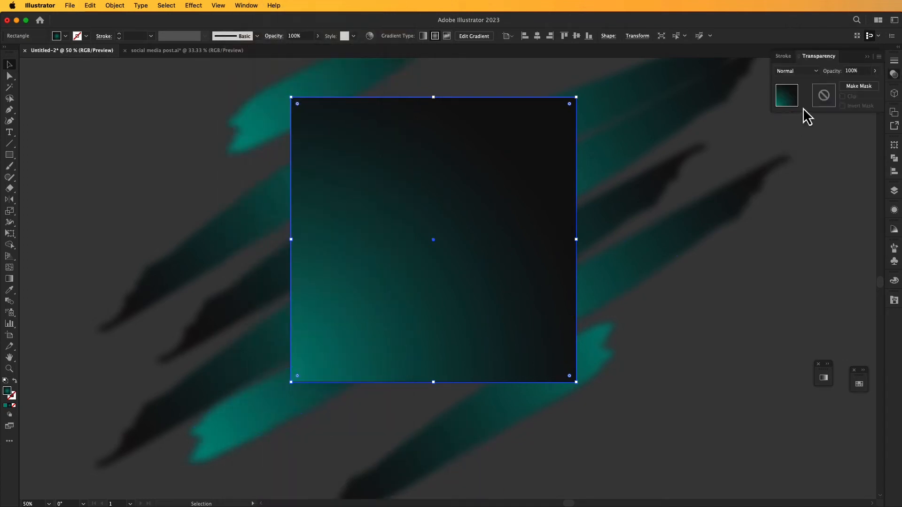
# Try the Screen, Multiply and Lighten blending modes on the rectangle.
pyautogui.click(807, 72)
pyautogui.click(793, 138)
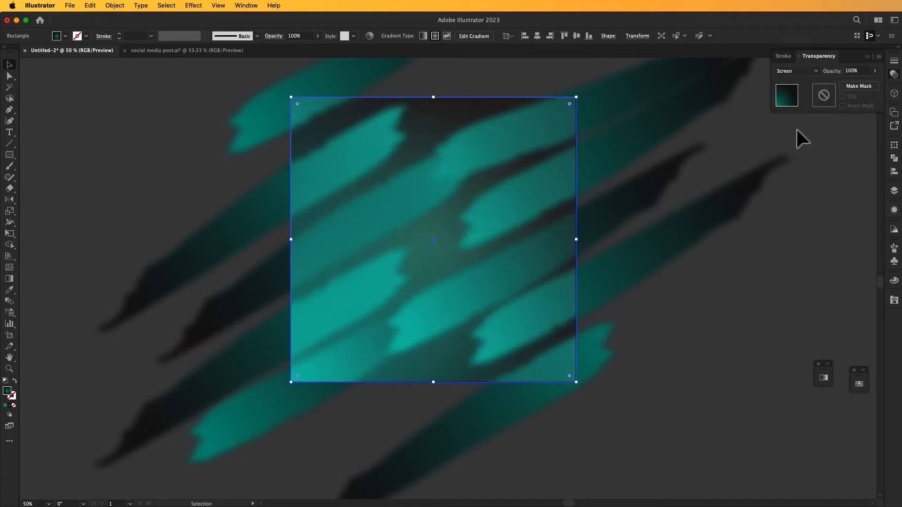
pyautogui.click(812, 161)
pyautogui.click(537, 164)
pyautogui.click(807, 72)
pyautogui.click(802, 104)
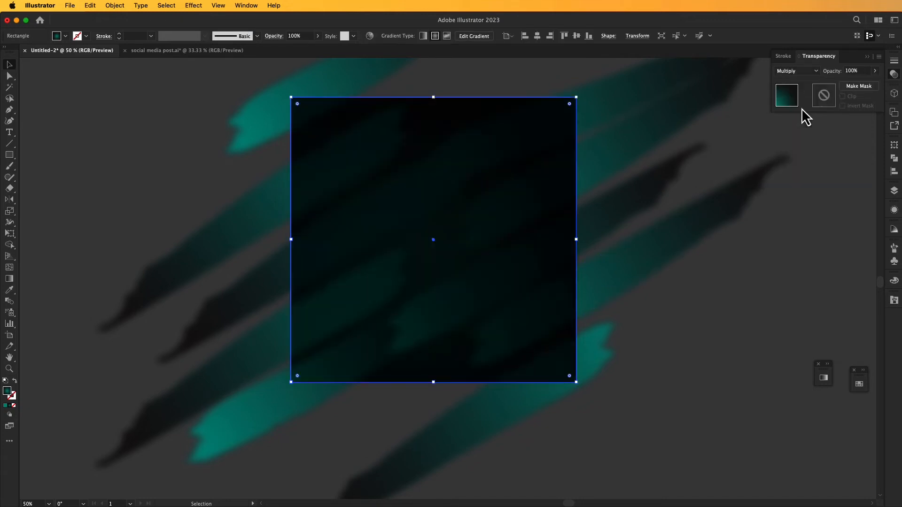
pyautogui.click(813, 74)
pyautogui.click(796, 131)
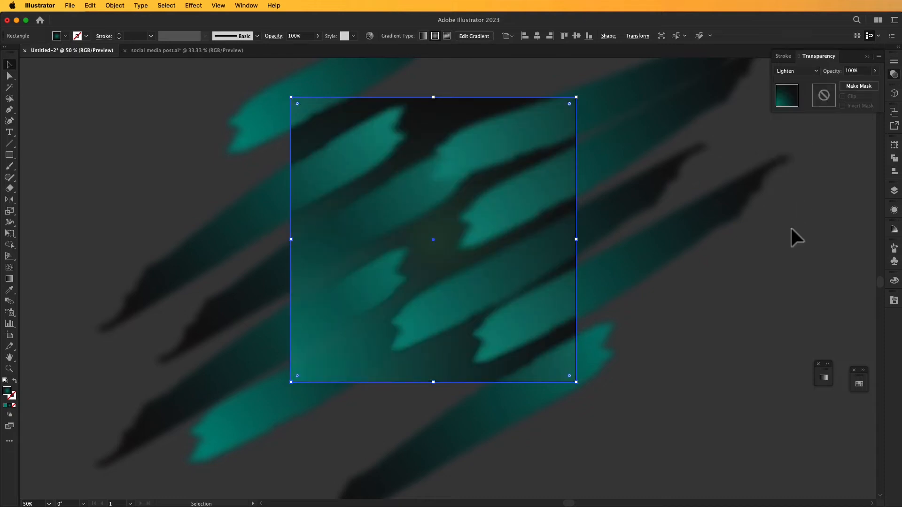
# Switch the rectangle's blending mode back to Screen and deselect it to judge the look.
pyautogui.click(811, 71)
pyautogui.click(799, 157)
pyautogui.click(807, 71)
pyautogui.click(793, 144)
pyautogui.press('super+shift+a')
pyautogui.moveTo(503, 278); pyautogui.dragTo(511, 285)
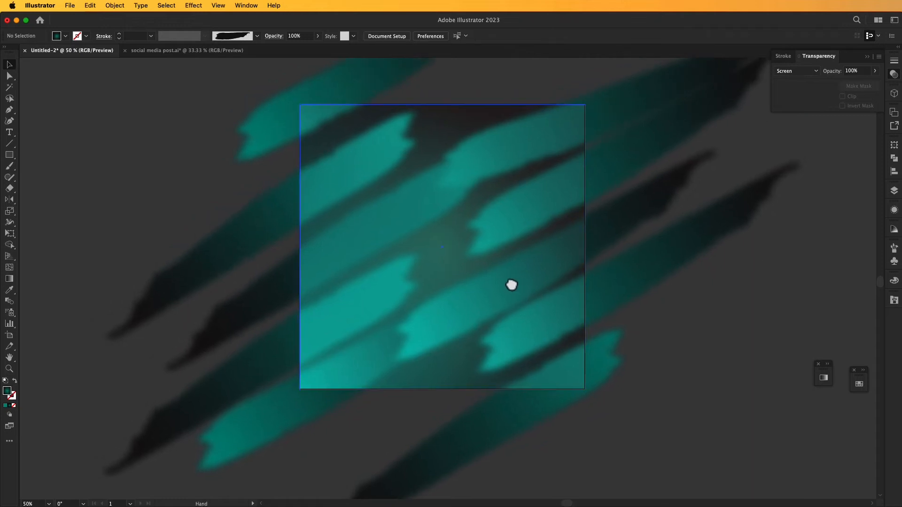
# Set the rectangle's blending mode to Multiply and lower its opacity to about 19%.
pyautogui.click(485, 242)
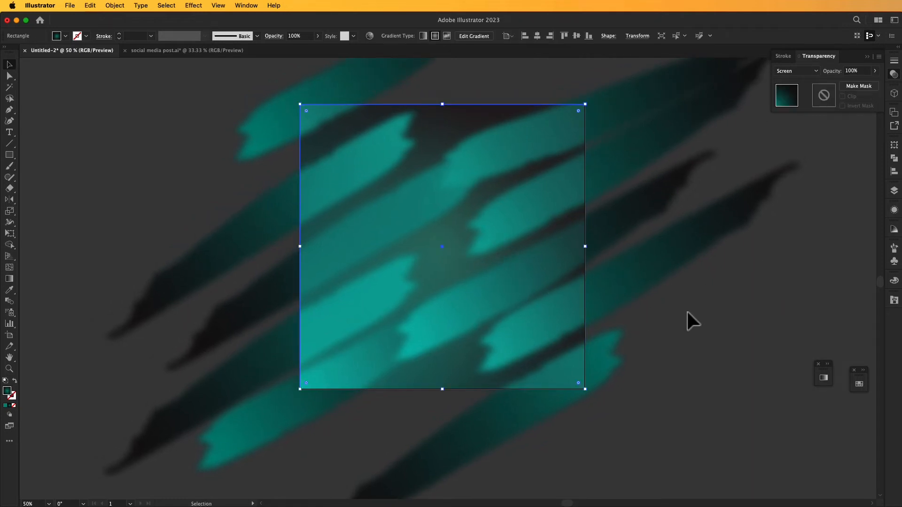
pyautogui.click(799, 71)
pyautogui.click(808, 104)
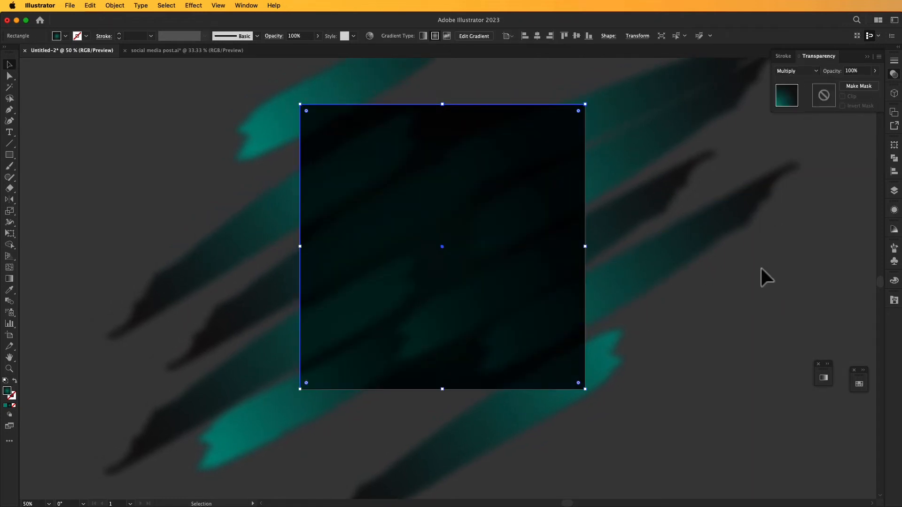
pyautogui.moveTo(760, 266); pyautogui.dragTo(766, 266)
pyautogui.click(816, 72)
pyautogui.click(815, 71)
pyautogui.click(874, 73)
pyautogui.moveTo(857, 86); pyautogui.dragTo(844, 87)
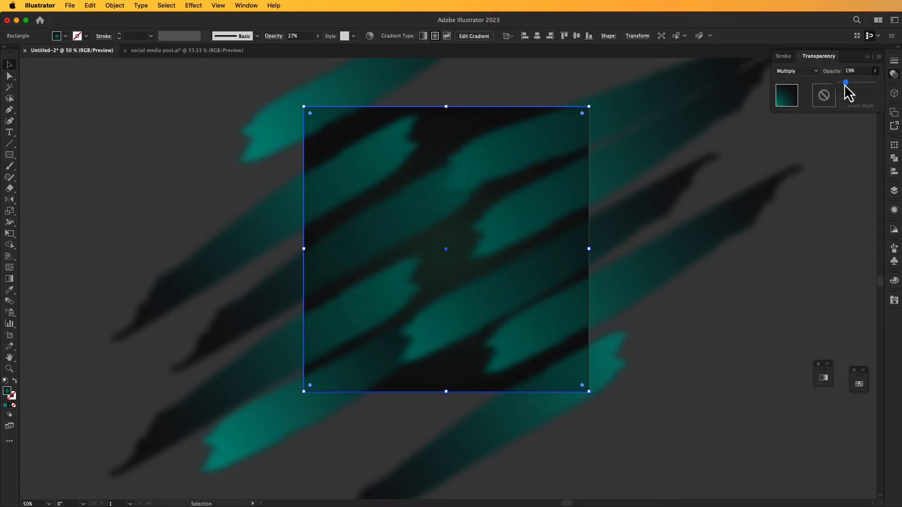
pyautogui.click(775, 290)
pyautogui.moveTo(731, 330); pyautogui.dragTo(712, 346)
# Reduce the lower-left stroke's existing Gaussian Blur to a radius of about 5.4 pixels.
pyautogui.click(298, 413)
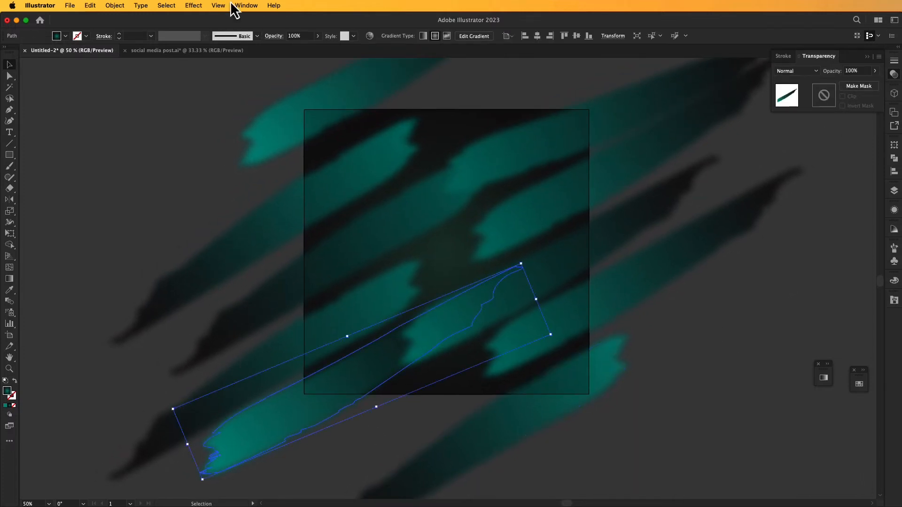
pyautogui.click(895, 210)
pyautogui.scroll(-3, 826, 262)
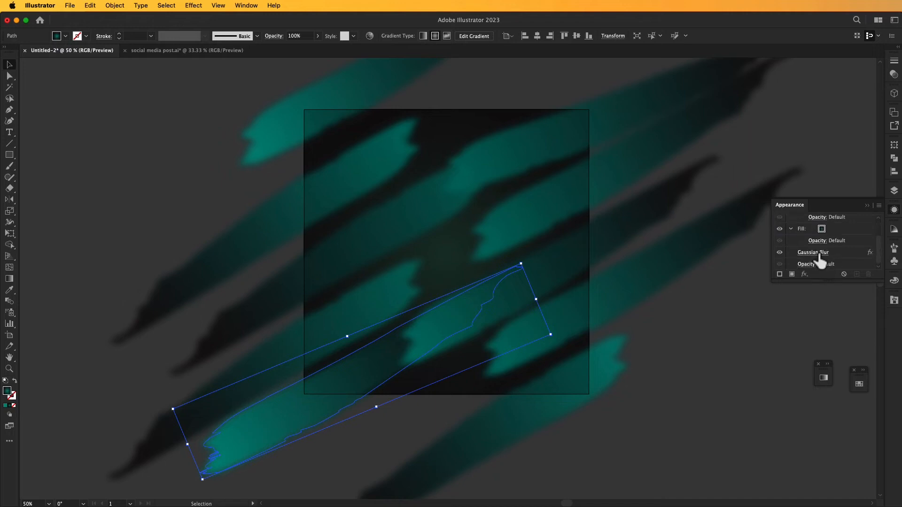
pyautogui.click(819, 254)
pyautogui.moveTo(200, 150); pyautogui.dragTo(190, 150)
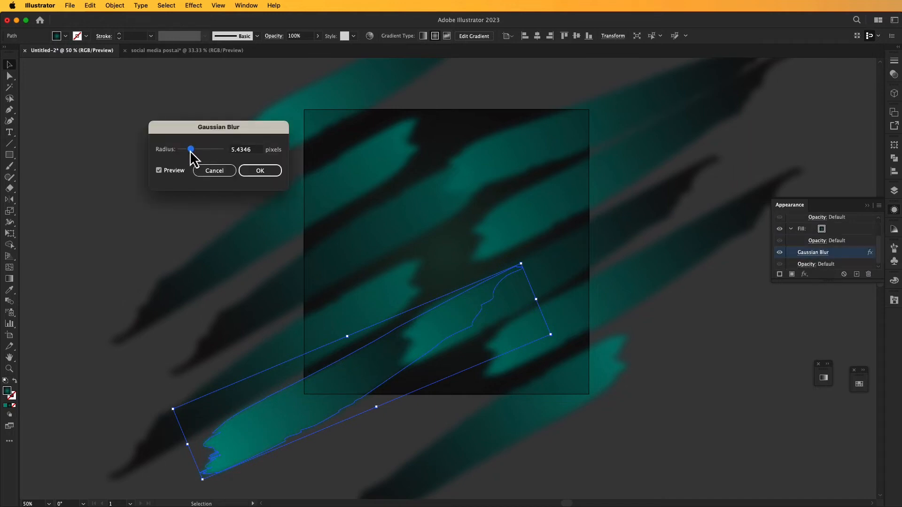
pyautogui.click(268, 169)
pyautogui.click(246, 174)
# Reduce the second left stroke's Gaussian Blur to a radius of about 5 pixels.
pyautogui.click(354, 254)
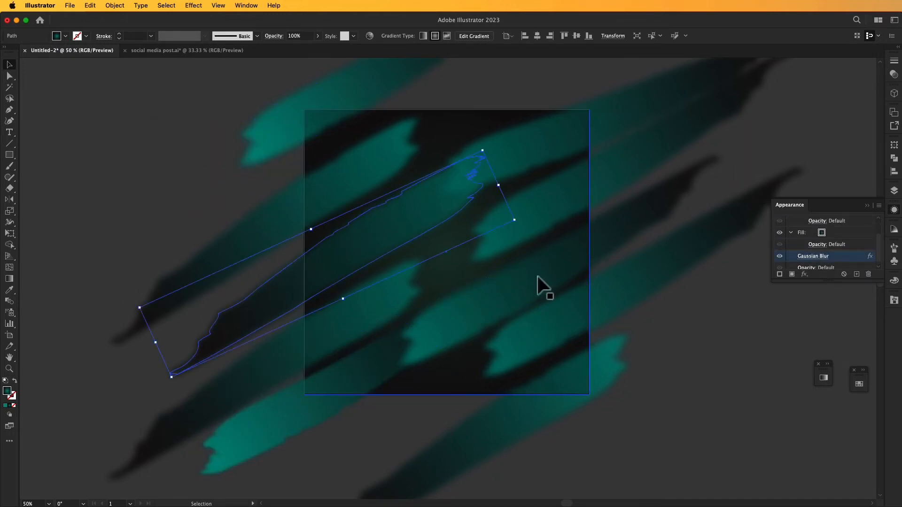
pyautogui.click(817, 257)
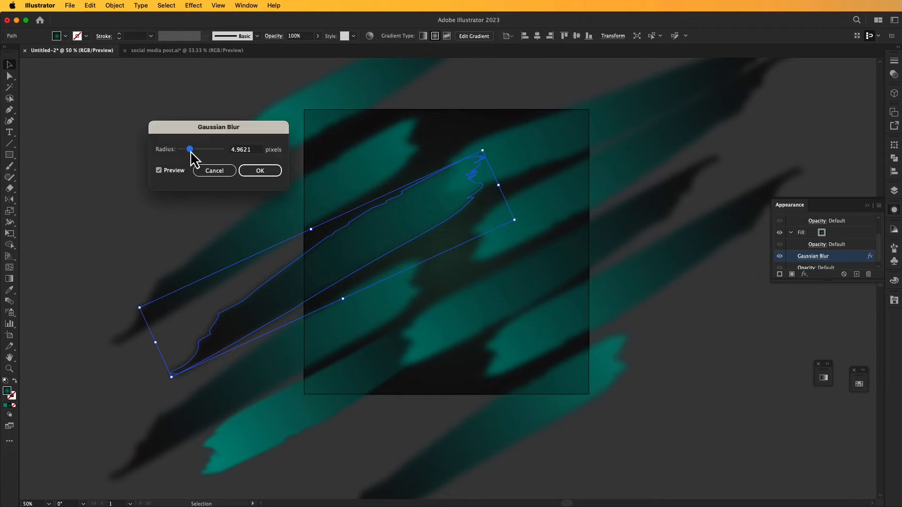
pyautogui.moveTo(193, 153); pyautogui.dragTo(192, 153)
pyautogui.click(261, 172)
pyautogui.click(205, 175)
# Reduce the Gaussian Blur radius of the upper-right stroke to sharpen its edges.
pyautogui.click(626, 117)
pyautogui.click(822, 258)
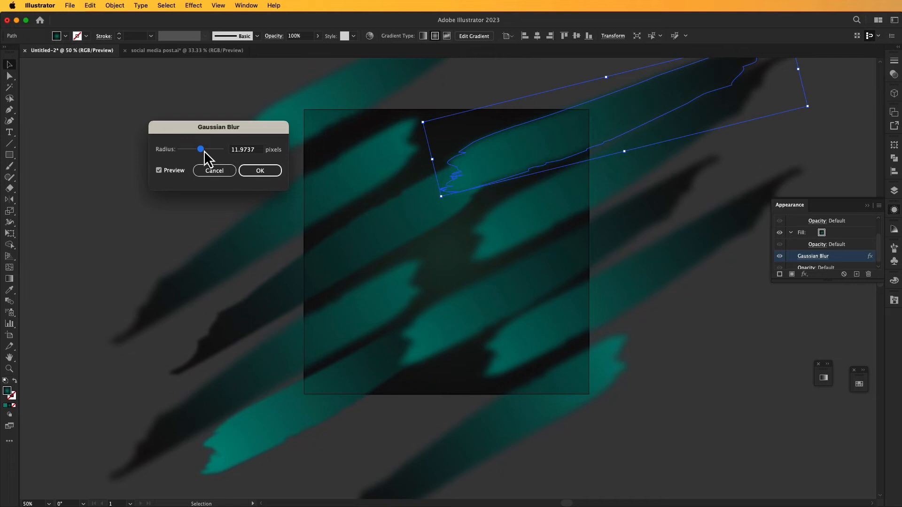
pyautogui.click(208, 171)
pyautogui.click(734, 339)
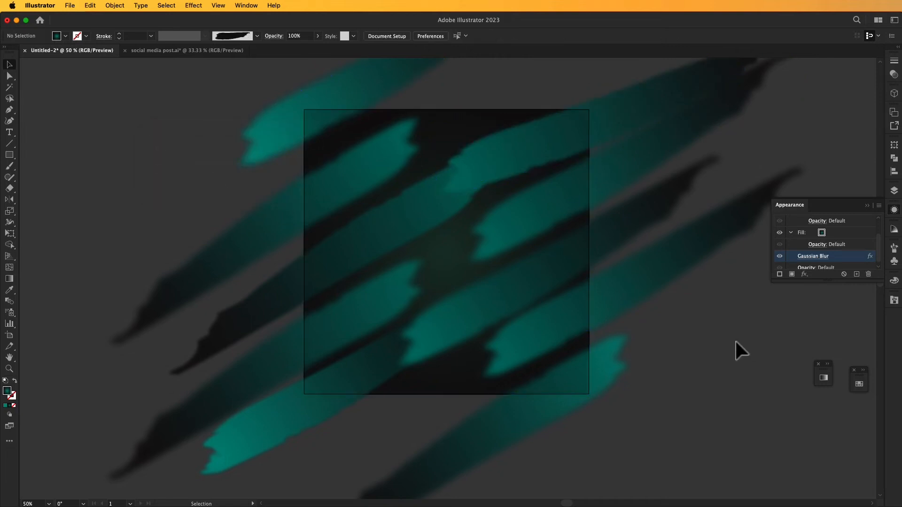
# Reduce the Gaussian Blur radius of the lowest right stroke whose teal end is inside the artboard, and collapse the Appearance settings.
pyautogui.click(661, 274)
pyautogui.click(818, 258)
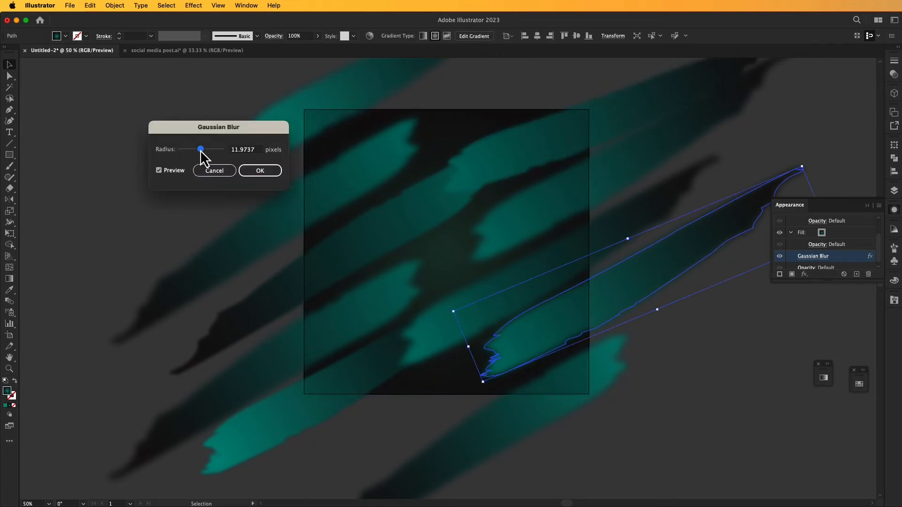
pyautogui.click(256, 172)
pyautogui.click(168, 172)
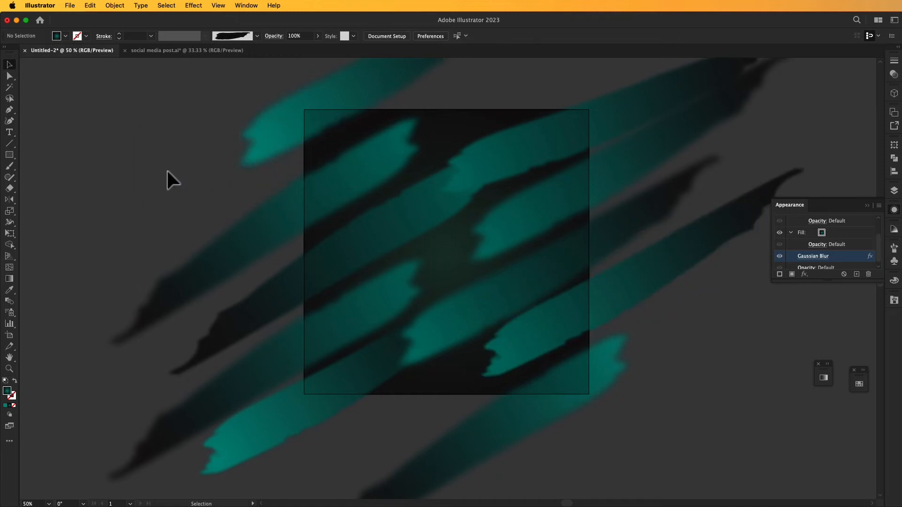
pyautogui.click(867, 206)
pyautogui.moveTo(726, 297); pyautogui.dragTo(700, 316)
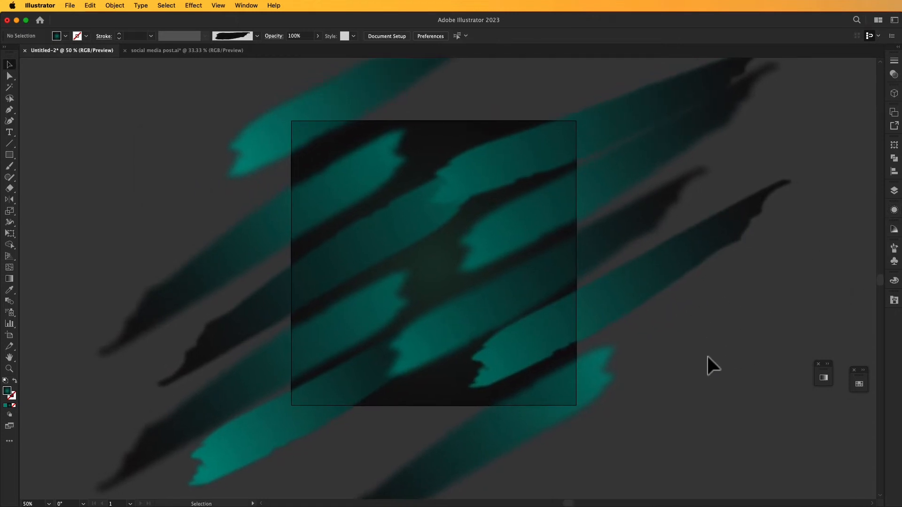
# Create an artboard-sized gradient rectangle above the brush strokes and centre it on the artboard.
pyautogui.click(655, 339)
pyautogui.click(632, 284)
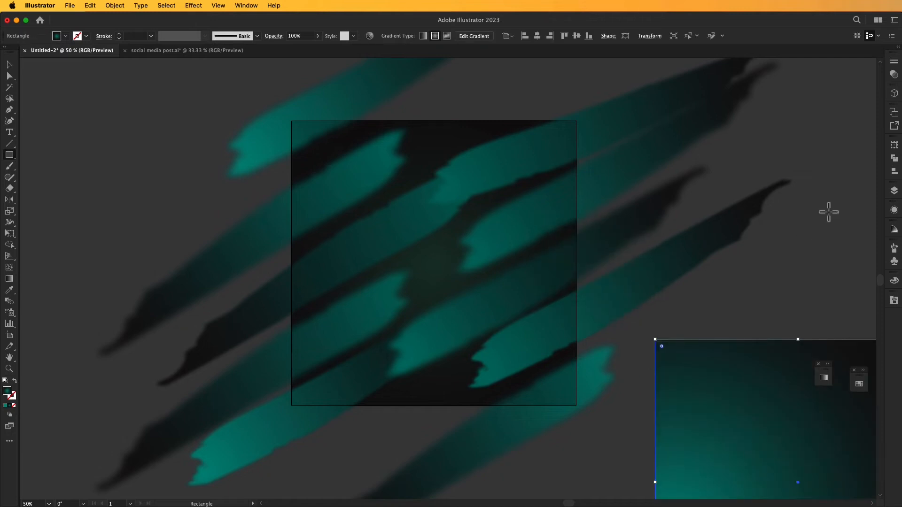
pyautogui.click(537, 36)
pyautogui.click(577, 36)
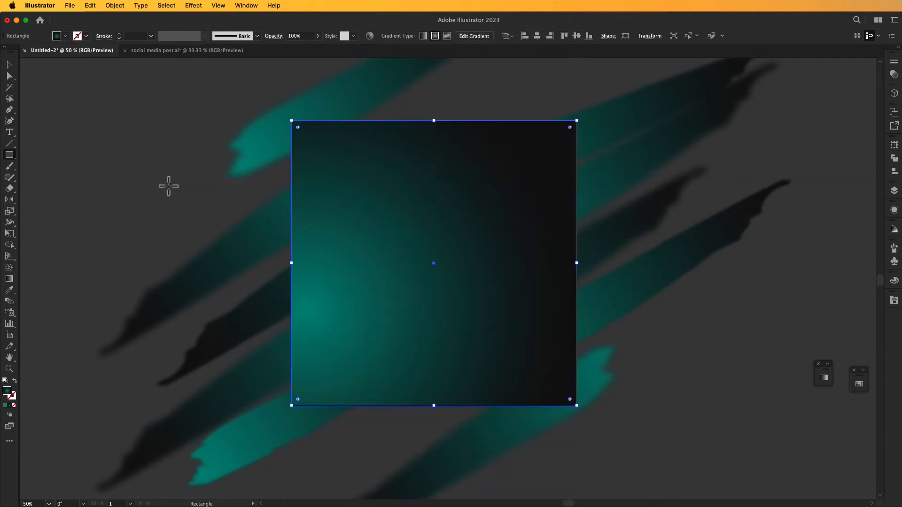
# Redirect the new rectangle's radial gradient so teal starts just outside the artboard's upper-right corner and fades to dark at the lower-left.
pyautogui.moveTo(554, 115); pyautogui.dragTo(411, 279)
pyautogui.press('Delete')
pyautogui.press('g')
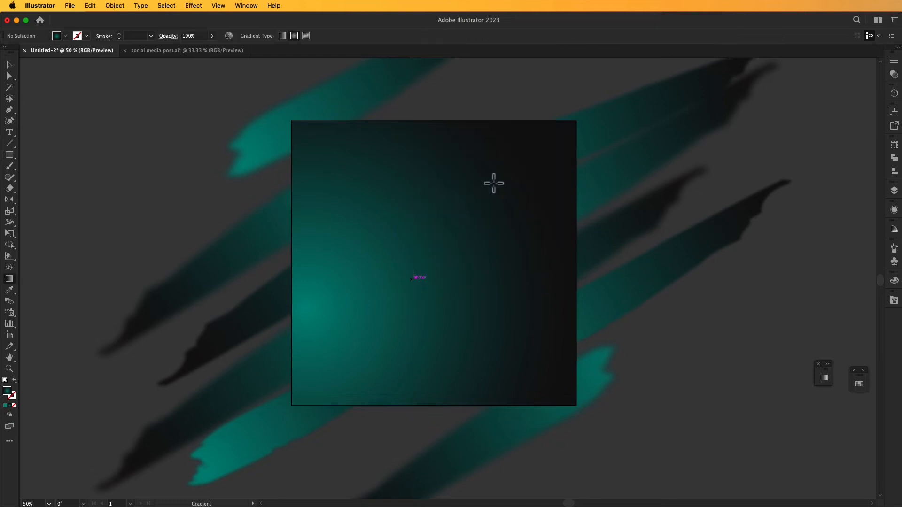
pyautogui.click(9, 65)
pyautogui.click(459, 241)
pyautogui.click(10, 279)
pyautogui.moveTo(544, 113); pyautogui.dragTo(231, 388)
pyautogui.moveTo(501, 150)
pyautogui.mouseDown()
pyautogui.moveTo(523, 167)
pyautogui.moveTo(547, 147)
pyautogui.mouseUp()
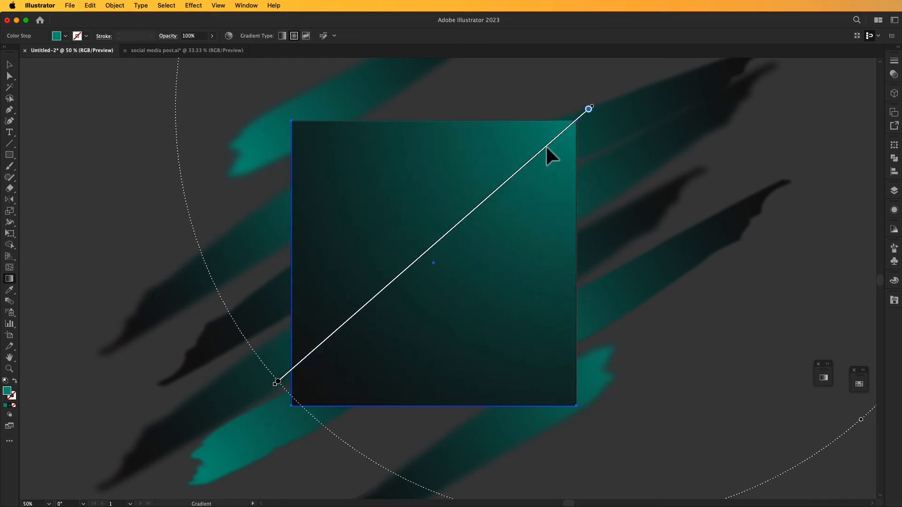
pyautogui.click(9, 65)
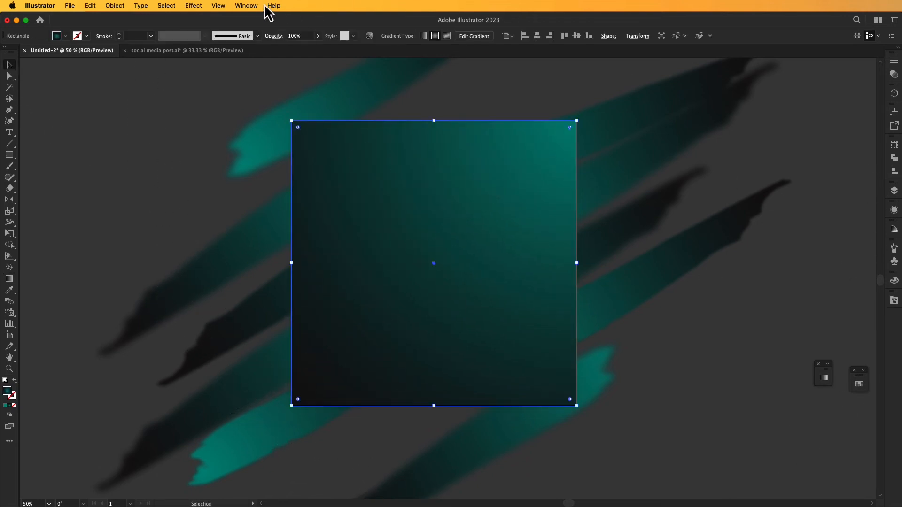
# Set the gradient rectangle's blending mode to Screen and its opacity to 28%.
pyautogui.click(246, 6)
pyautogui.click(262, 401)
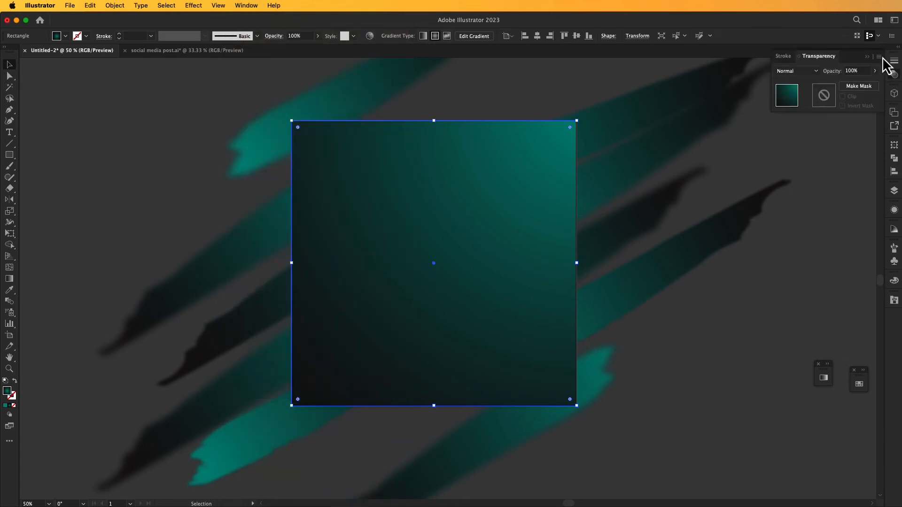
pyautogui.click(816, 71)
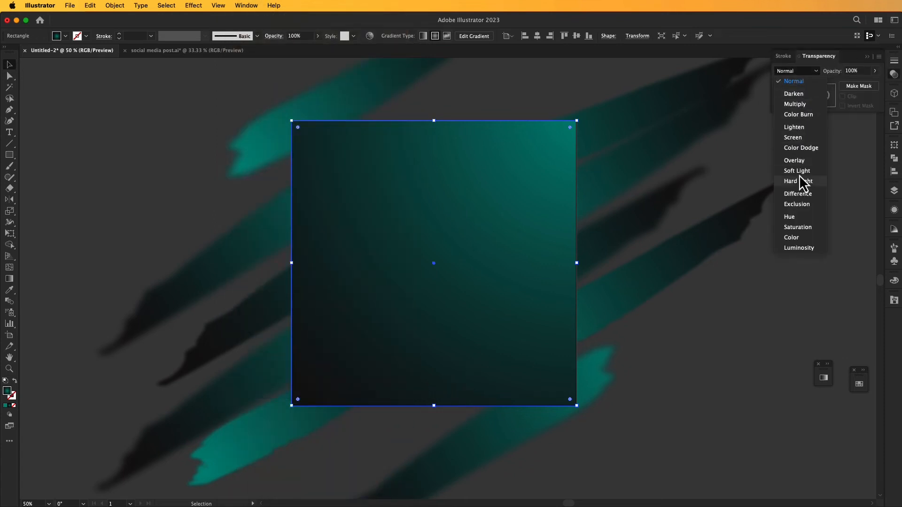
pyautogui.click(802, 137)
pyautogui.click(874, 71)
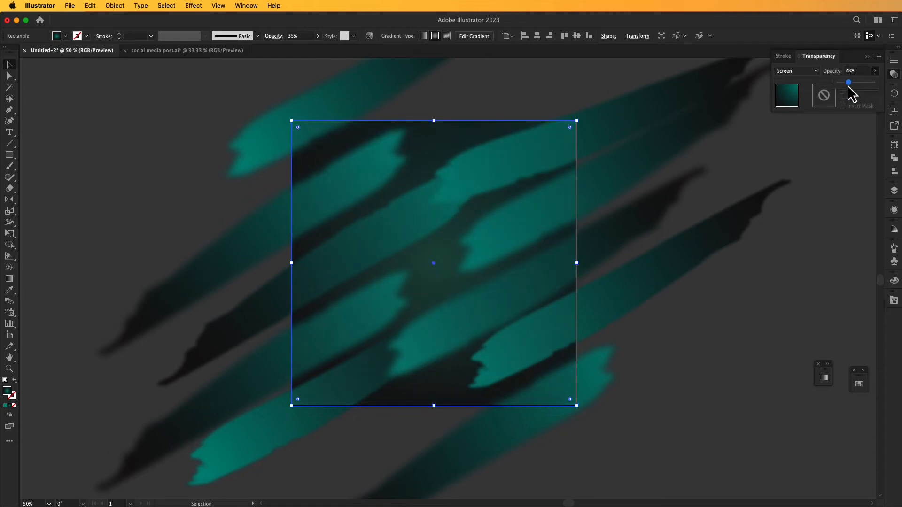
pyautogui.click(866, 58)
pyautogui.click(830, 103)
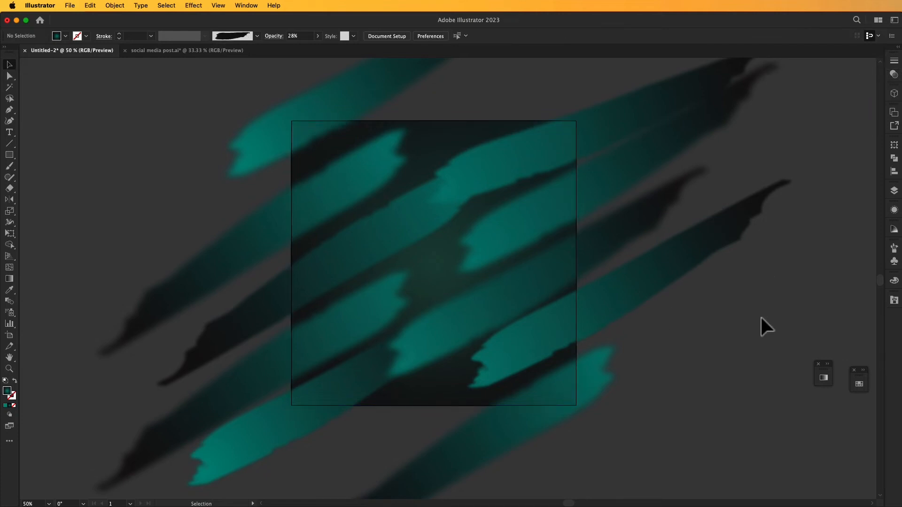
pyautogui.moveTo(728, 322); pyautogui.dragTo(720, 320)
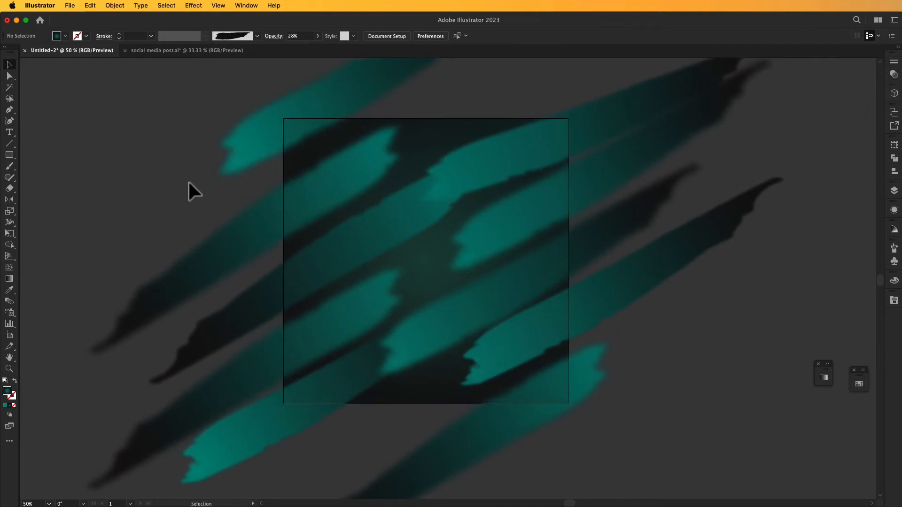
# Place the Pexels portrait PNG from the Documents folder at about 555 × 832 px in the artboard's upper middle.
pyautogui.click(75, 6)
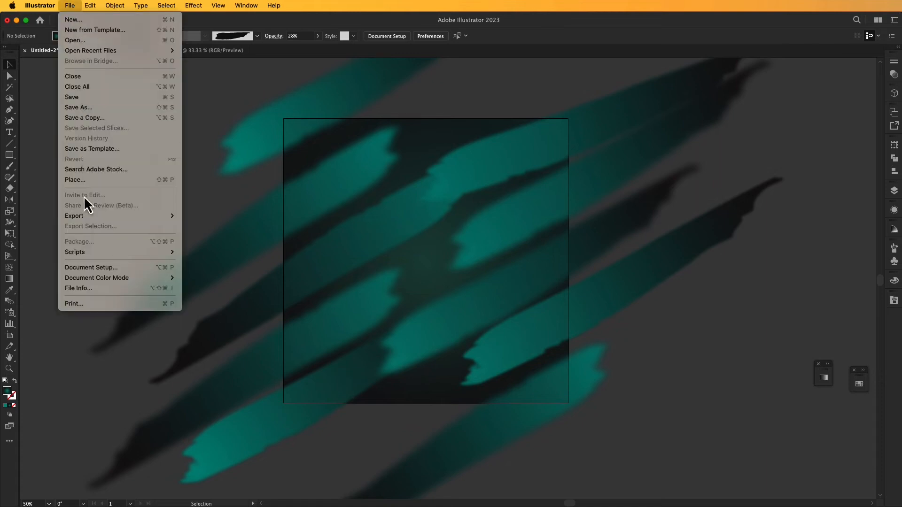
pyautogui.click(83, 179)
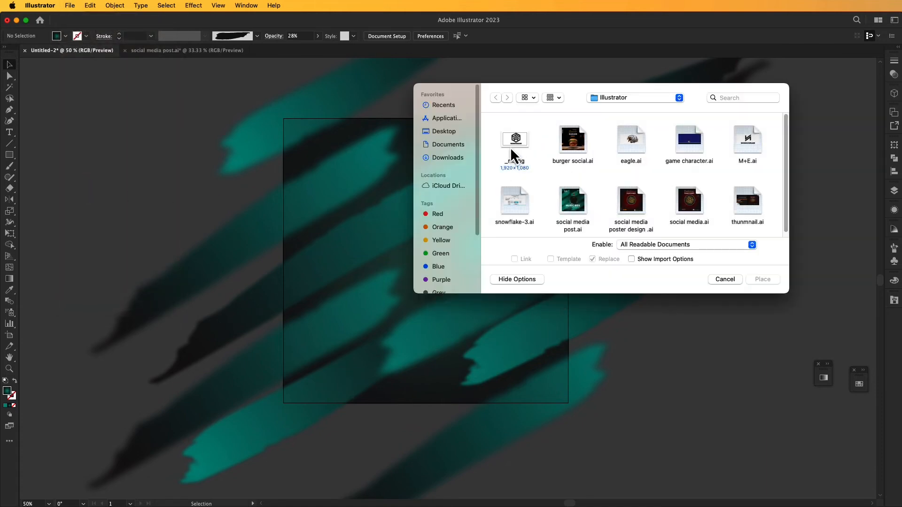
pyautogui.click(447, 144)
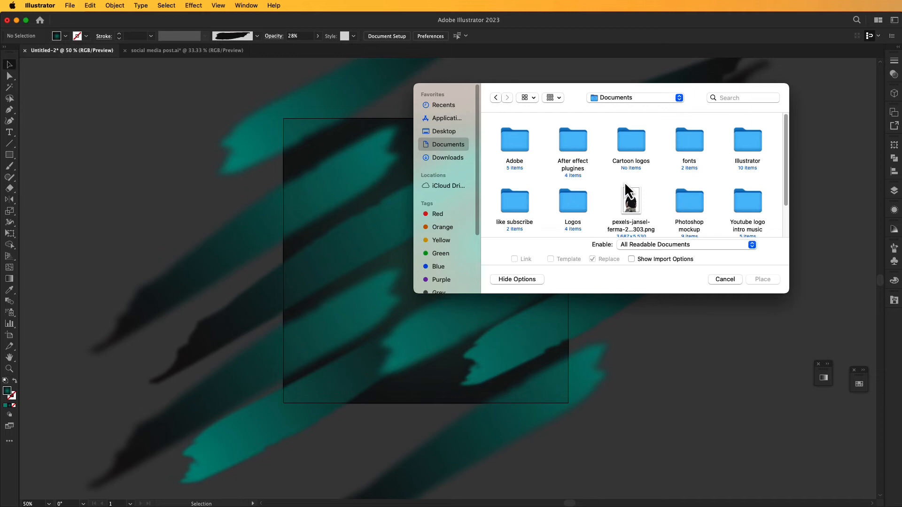
pyautogui.click(632, 207)
pyautogui.click(760, 281)
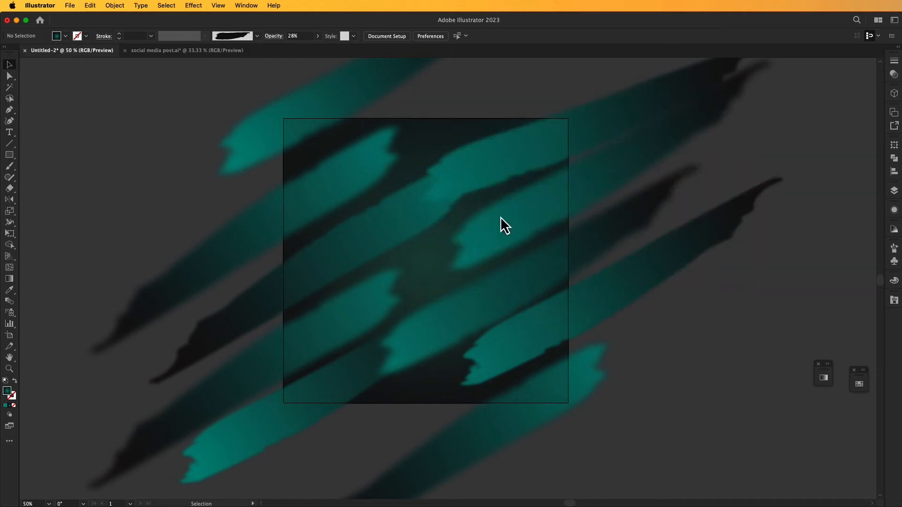
pyautogui.moveTo(367, 144); pyautogui.dragTo(568, 372)
pyautogui.moveTo(485, 312); pyautogui.dragTo(442, 254)
pyautogui.click(544, 329)
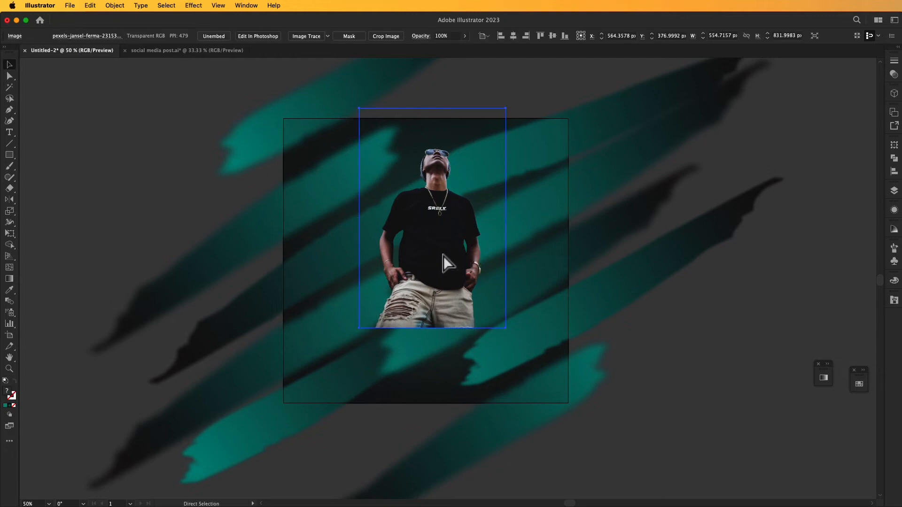
# Create an opacity mask for the placed portrait and make the mask active for editing.
pyautogui.scroll(3, 443, 256)
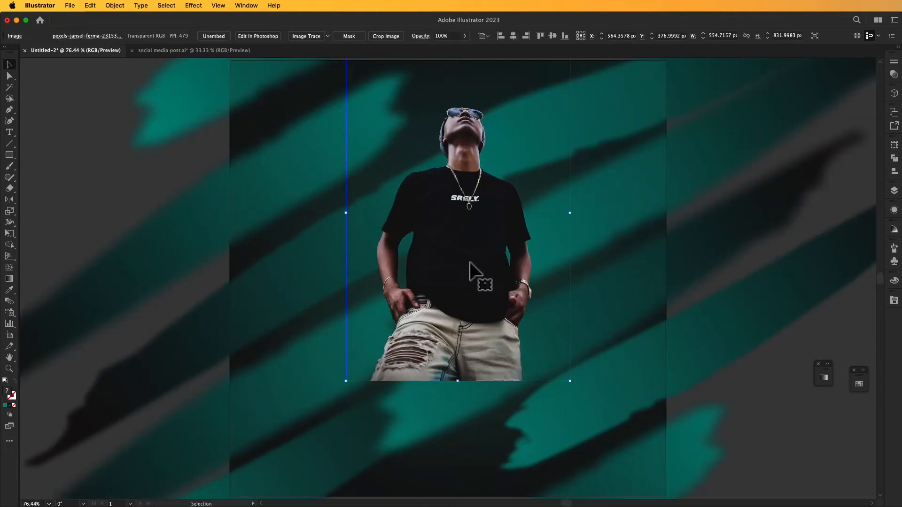
pyautogui.click(775, 406)
pyautogui.click(438, 206)
pyautogui.press('super+minus')
pyautogui.press('space')
pyautogui.moveTo(468, 245); pyautogui.dragTo(472, 181)
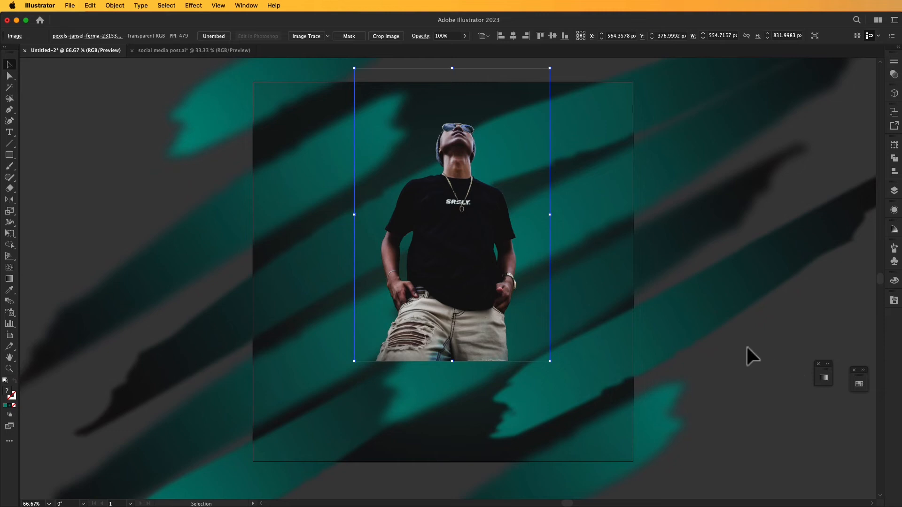
pyautogui.click(249, 5)
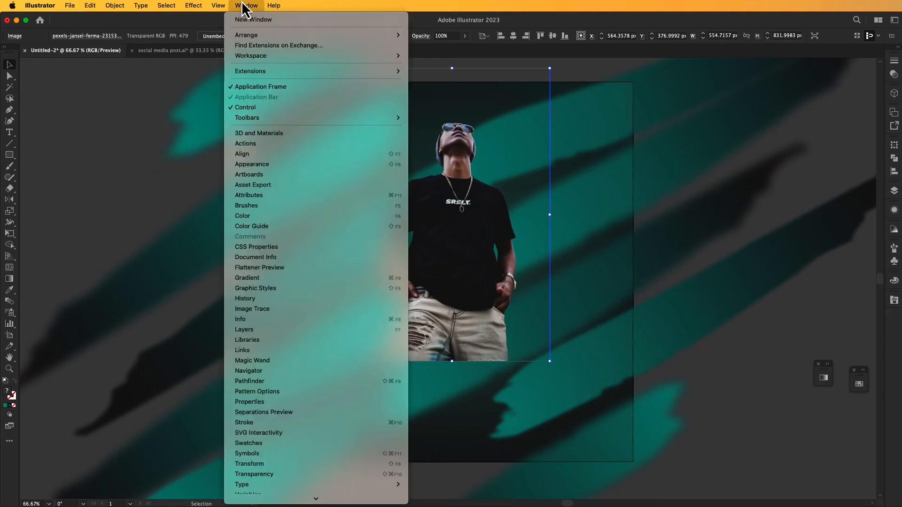
pyautogui.click(262, 475)
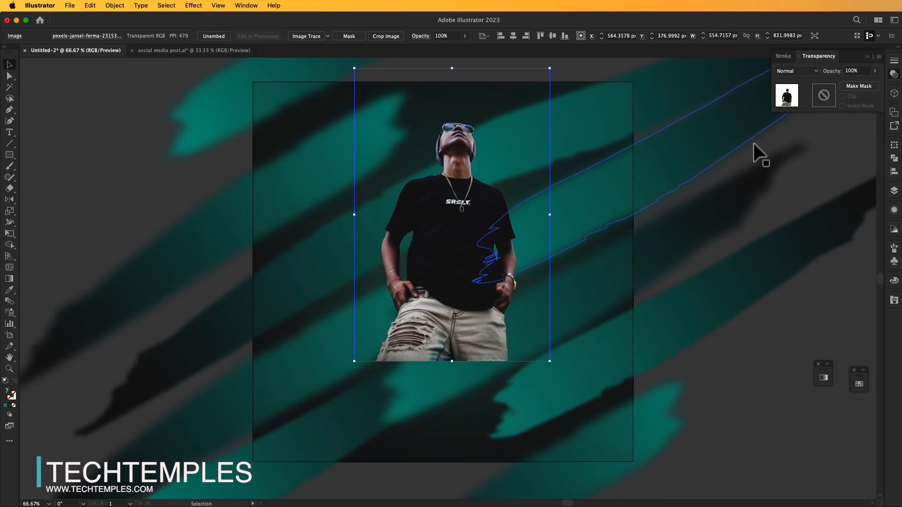
pyautogui.click(818, 109)
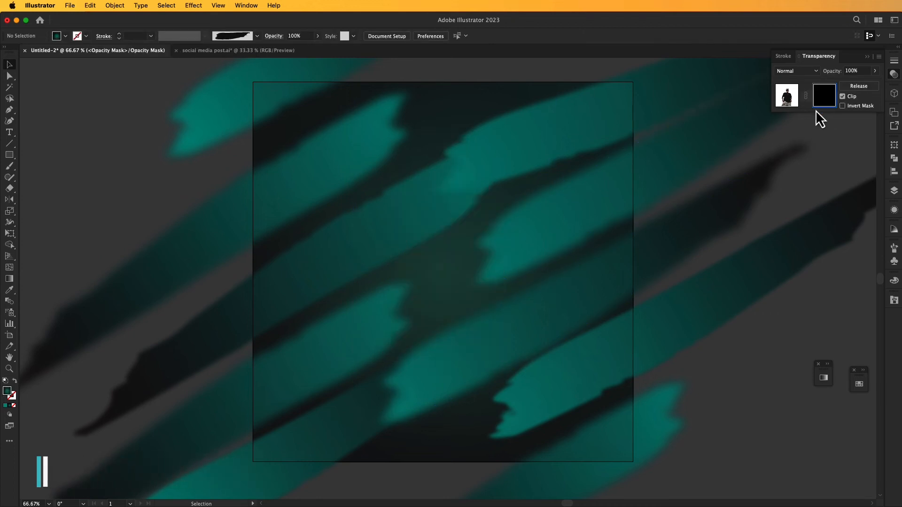
# Draw a rectangle over the portrait inside the opacity mask and fill it with a white-to-black linear gradient.
pyautogui.click(9, 155)
pyautogui.moveTo(336, 139); pyautogui.dragTo(558, 344)
pyautogui.moveTo(447, 139); pyautogui.dragTo(457, 112)
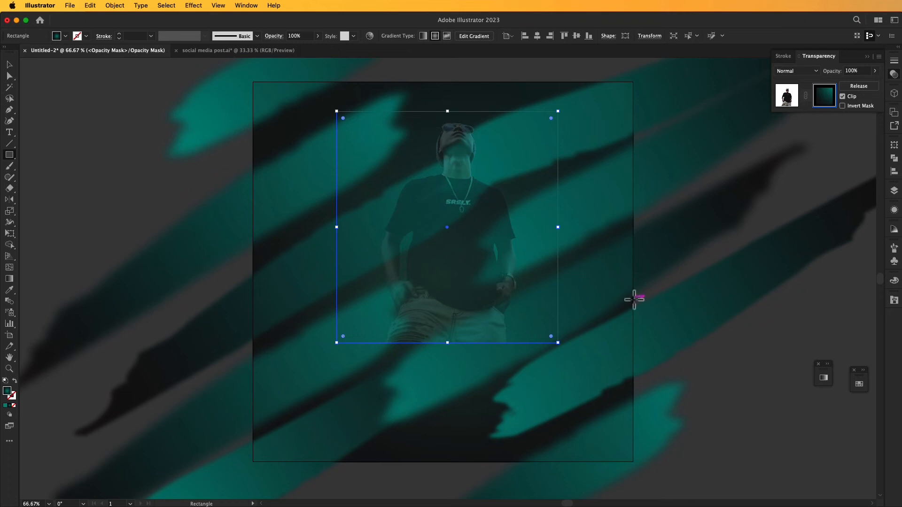
pyautogui.click(822, 379)
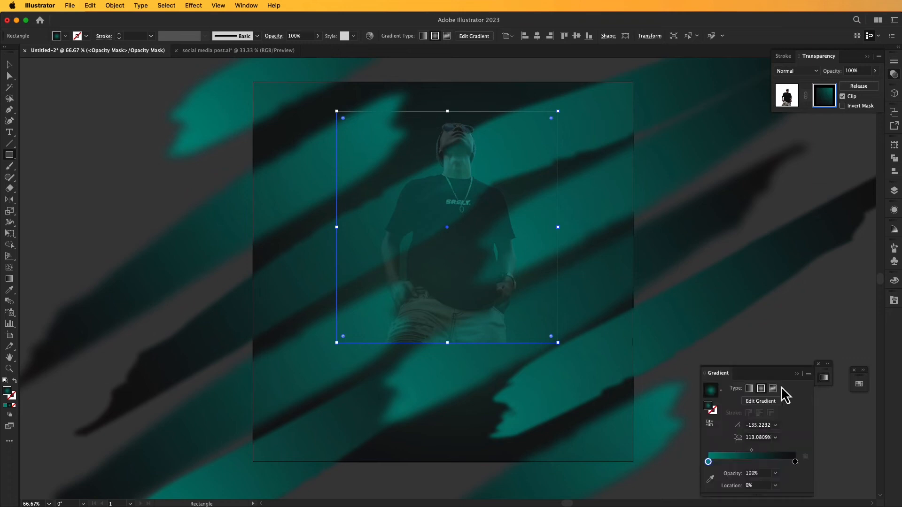
pyautogui.click(722, 392)
pyautogui.click(672, 412)
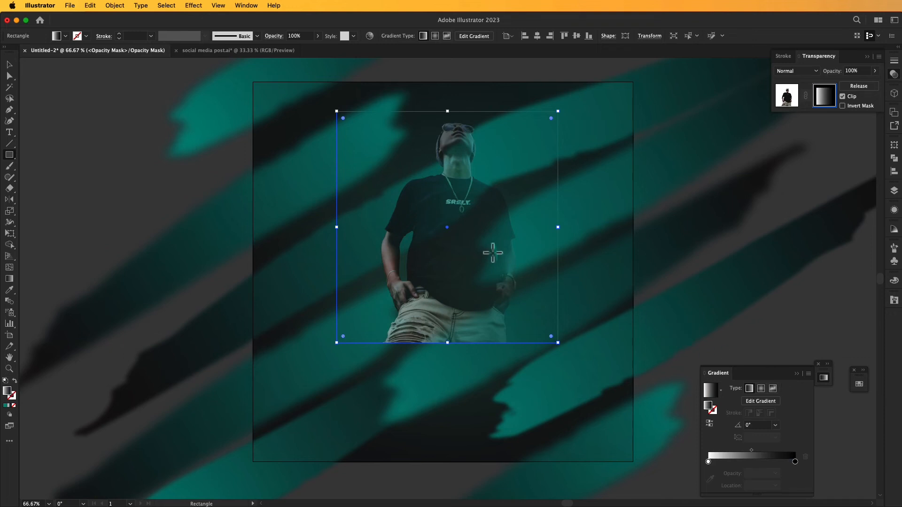
# Run the mask gradient from the man's head down to his thighs and lower its midpoint so only the legs fade.
pyautogui.press('g')
pyautogui.moveTo(460, 129); pyautogui.dragTo(454, 352)
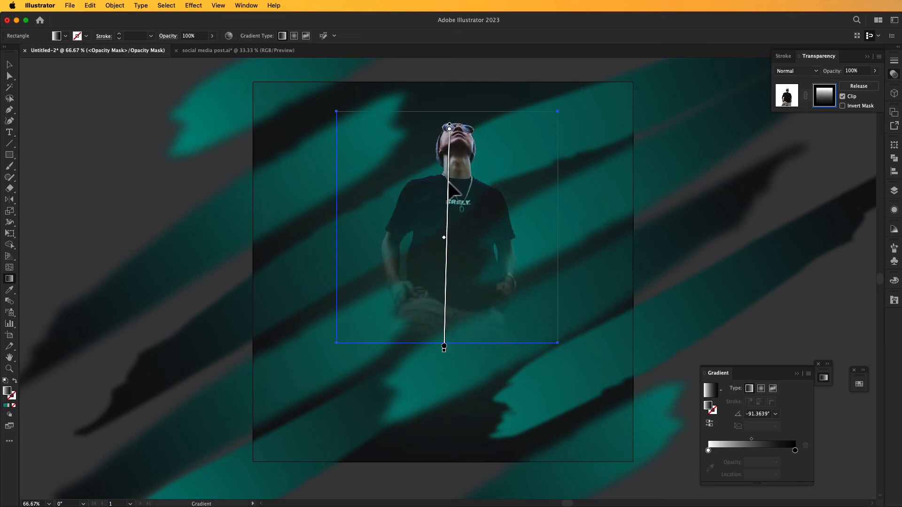
pyautogui.moveTo(445, 248)
pyautogui.mouseDown()
pyautogui.moveTo(455, 318)
pyautogui.moveTo(459, 302)
pyautogui.mouseUp()
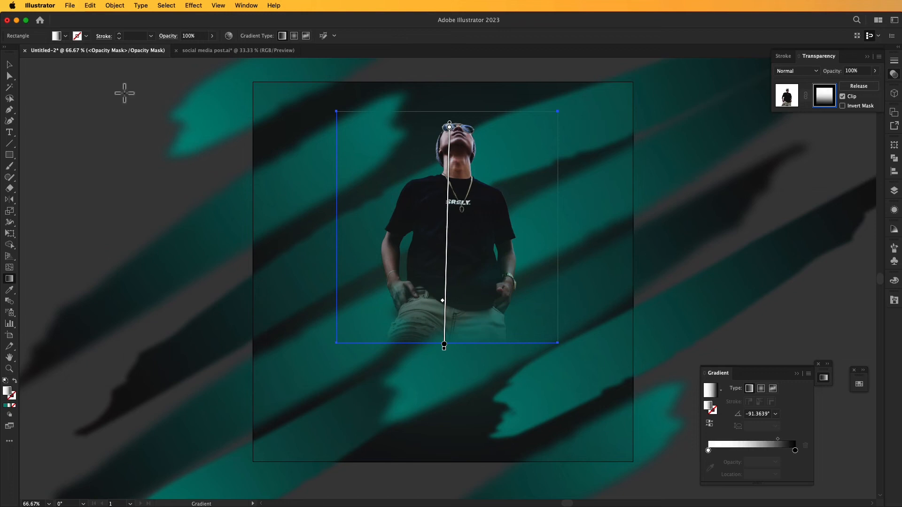
pyautogui.click(10, 66)
pyautogui.click(121, 129)
pyautogui.click(797, 374)
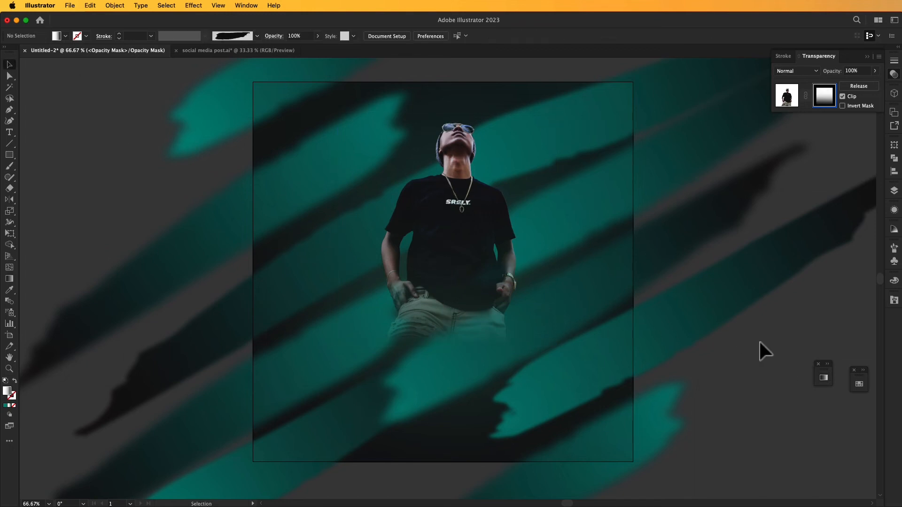
pyautogui.moveTo(769, 334); pyautogui.dragTo(775, 334)
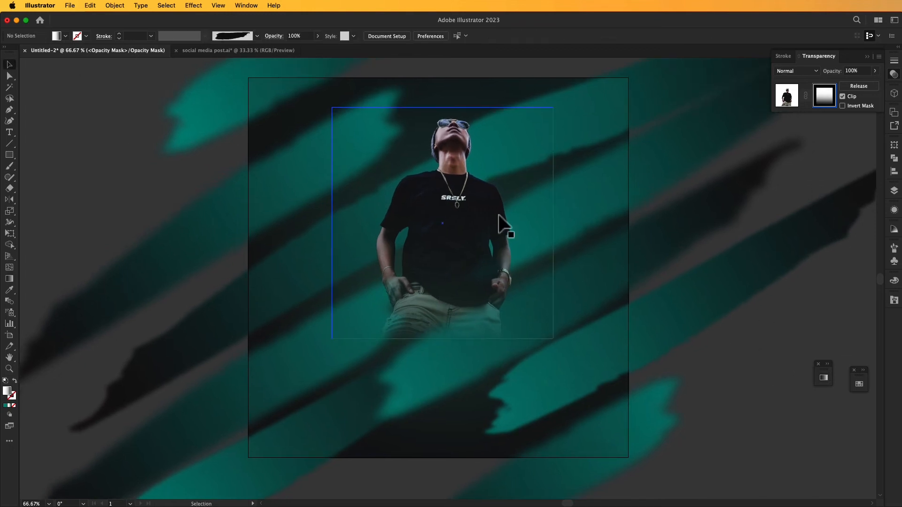
pyautogui.moveTo(506, 220); pyautogui.dragTo(510, 218)
pyautogui.click(10, 156)
pyautogui.click(378, 175)
pyautogui.write('1080')
pyautogui.press('Tab')
pyautogui.write('1080')
pyautogui.click(537, 36)
pyautogui.click(577, 36)
pyautogui.doubleClick(7, 391)
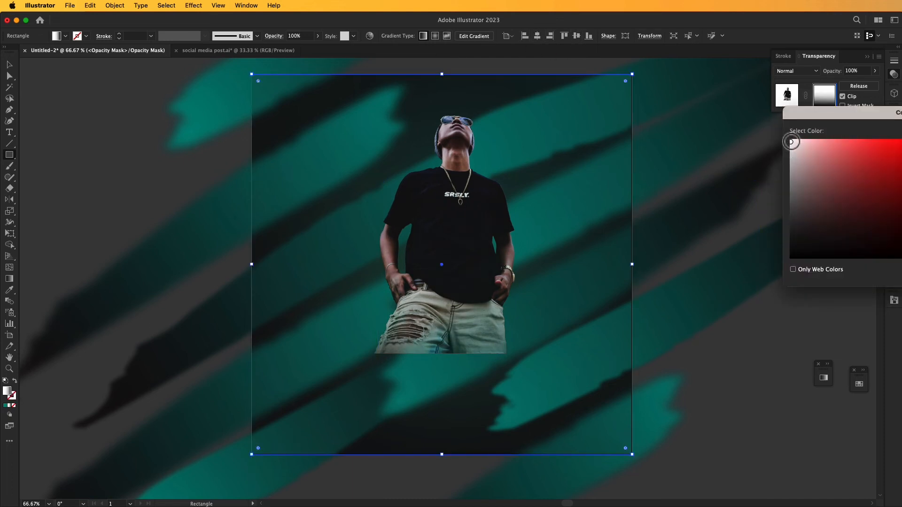
pyautogui.press('Return')
# Exit opacity mask editing and return to the normal artwork with nothing selected.
pyautogui.click(10, 65)
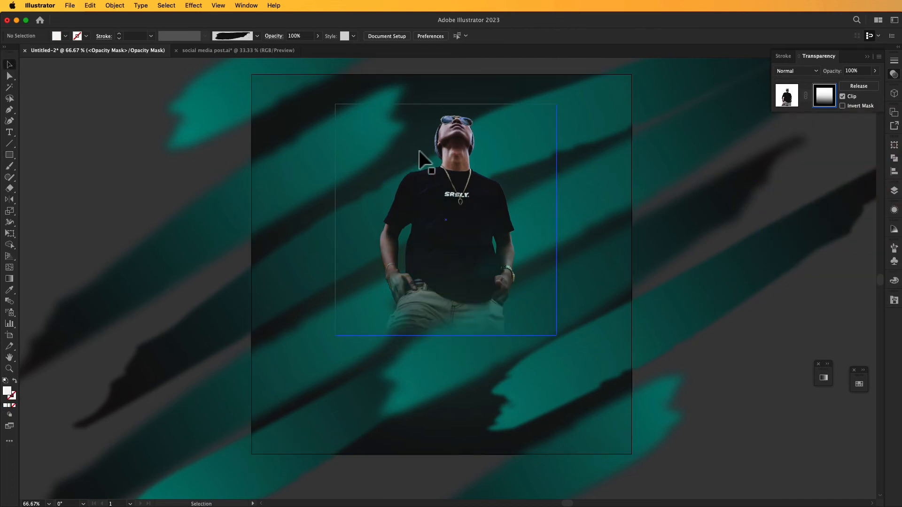
pyautogui.click(781, 97)
pyautogui.click(708, 329)
# Create a 1080 × 1080 px white square above all artwork and centre it on the artboard.
pyautogui.click(353, 192)
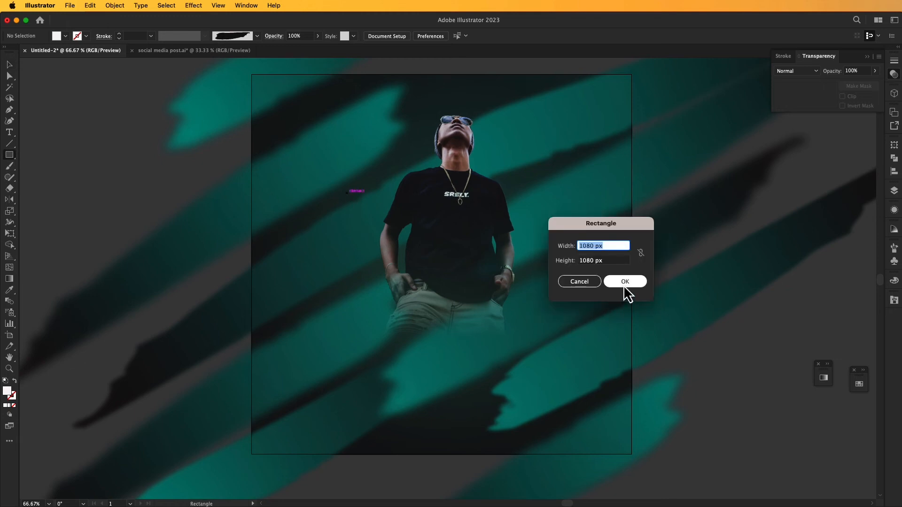
pyautogui.click(624, 290)
pyautogui.click(419, 35)
pyautogui.click(459, 36)
pyautogui.click(9, 65)
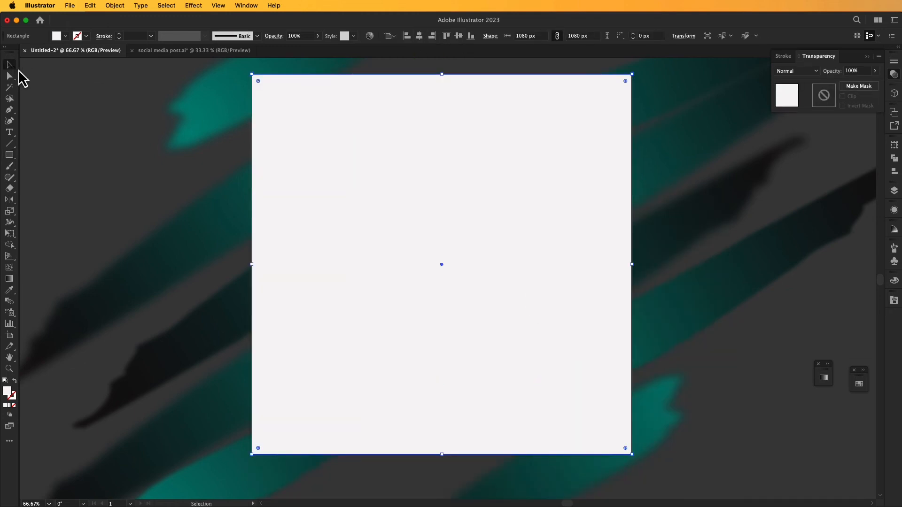
# Try clipping all the artwork to the white square with a clipping mask.
pyautogui.press('super+minus')
pyautogui.moveTo(175, 123); pyautogui.dragTo(702, 439)
pyautogui.rightClick(412, 230)
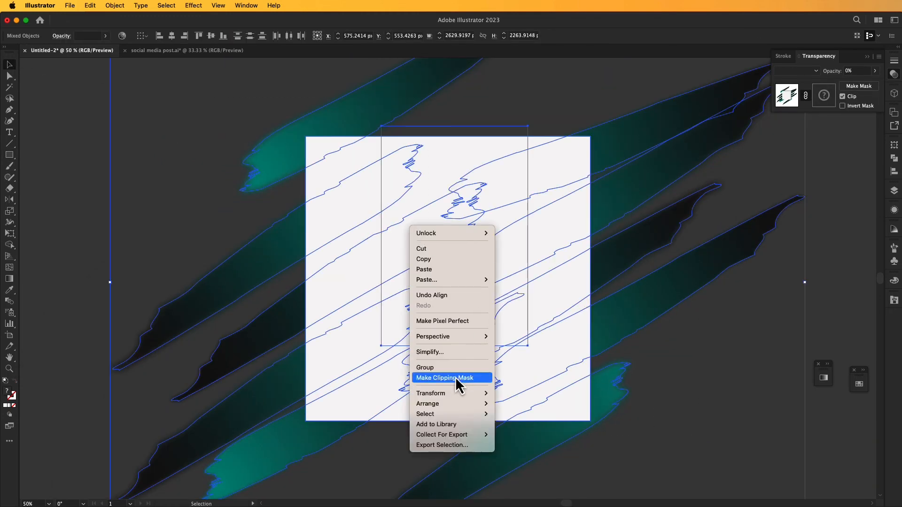
pyautogui.click(456, 377)
pyautogui.click(641, 301)
pyautogui.moveTo(642, 294); pyautogui.dragTo(677, 267)
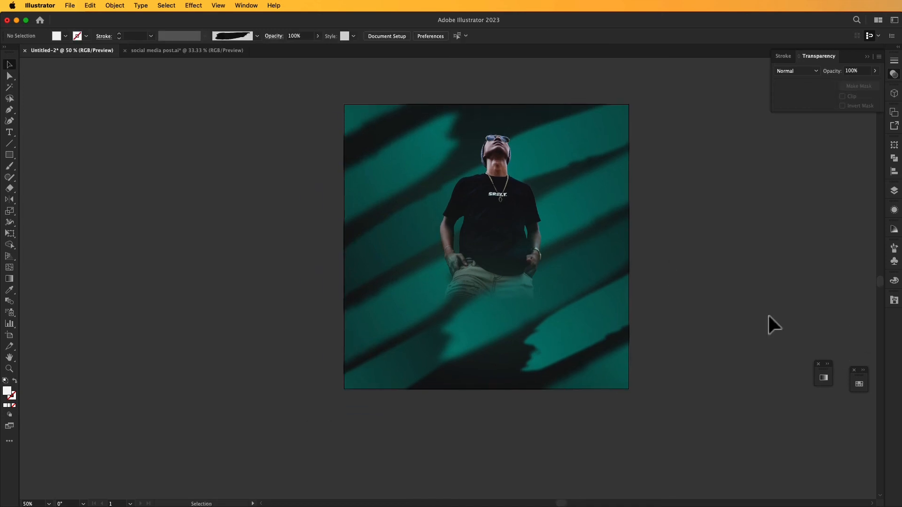
# Undo the clipping mask and the white square, restoring the unclipped strokes around the artboard.
pyautogui.press('super+minus')
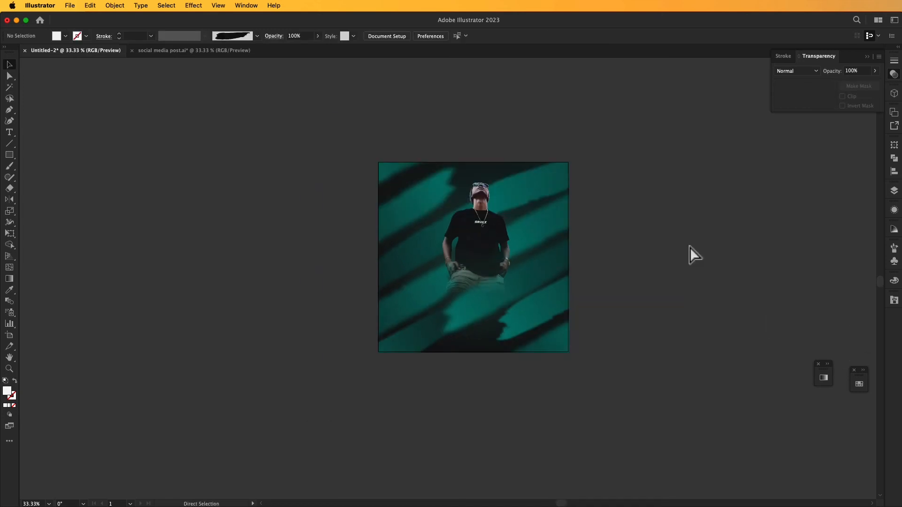
pyautogui.press('super+0')
pyautogui.press('super+minus')
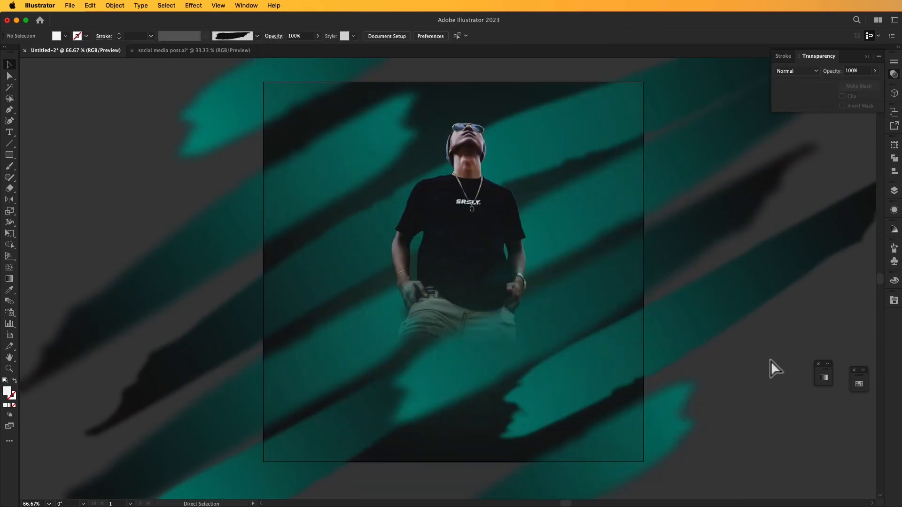
# Draw an L-shaped line about 980 px wide and 1009 px tall inside the artboard's top and left edges, with a white stroke and no fill.
pyautogui.click(9, 111)
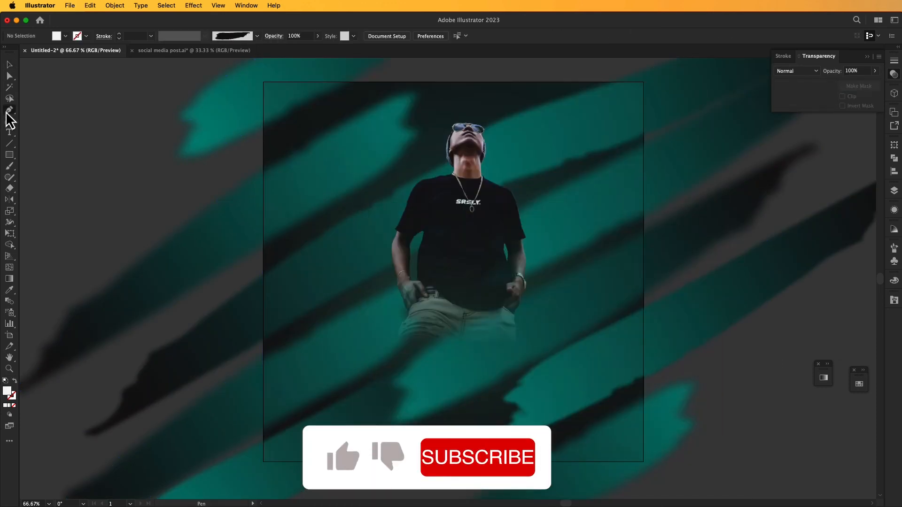
pyautogui.click(624, 93)
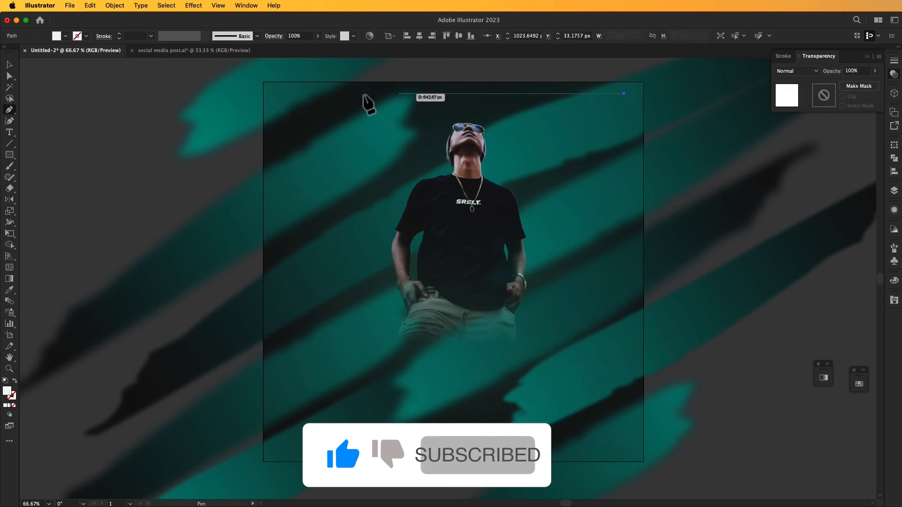
pyautogui.click(278, 94)
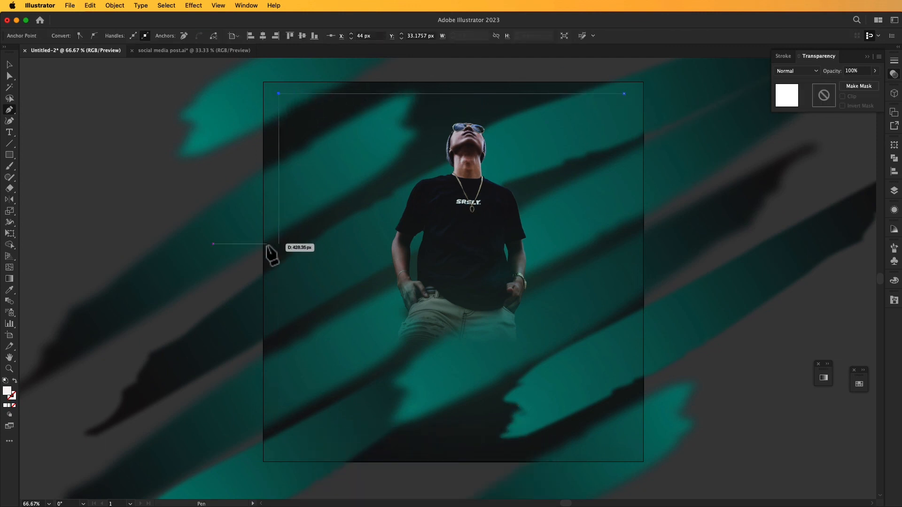
pyautogui.click(266, 451)
pyautogui.press('Escape')
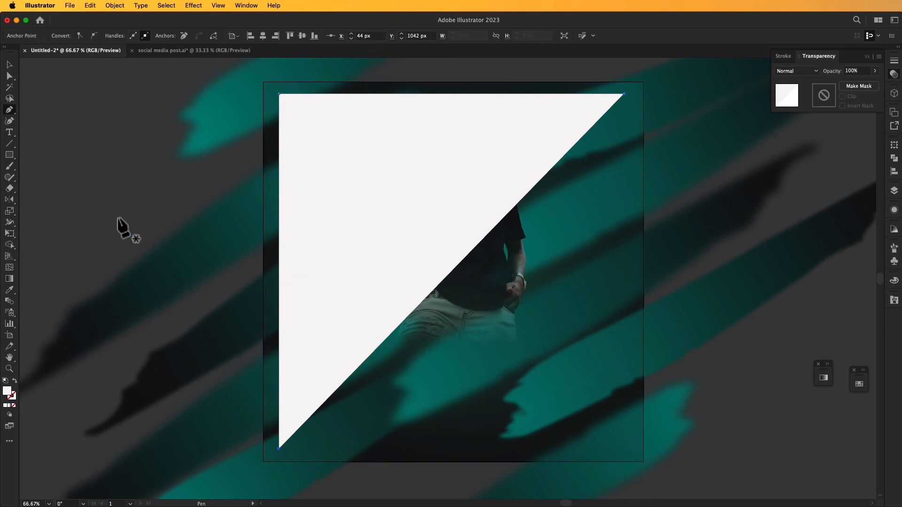
pyautogui.click(14, 381)
pyautogui.click(9, 64)
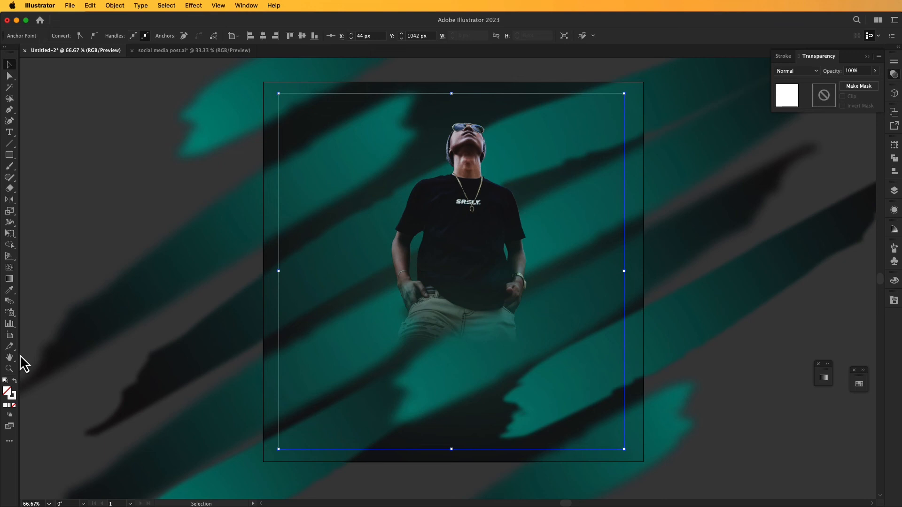
pyautogui.click(6, 405)
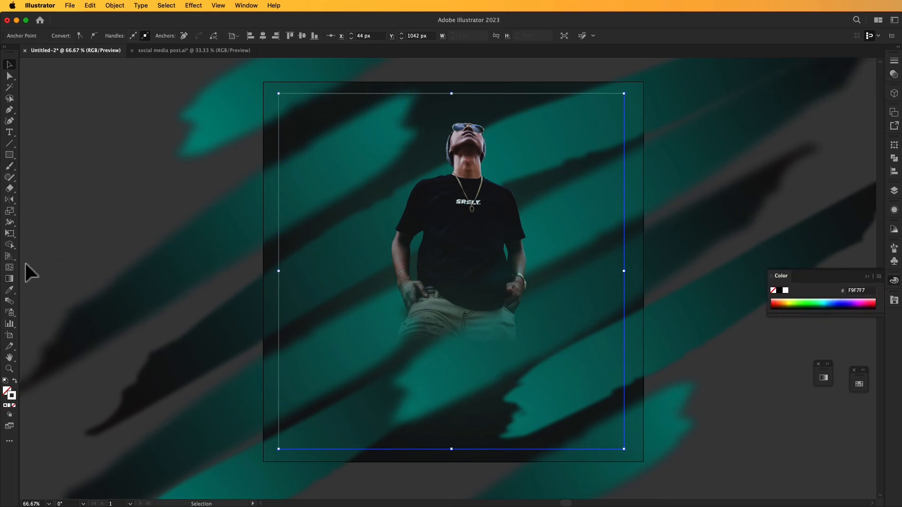
# Try the brush strokes' teal radial gradient as the L-shaped line's stroke by sampling it with the Eyedropper.
pyautogui.click(10, 291)
pyautogui.click(231, 131)
pyautogui.click(9, 65)
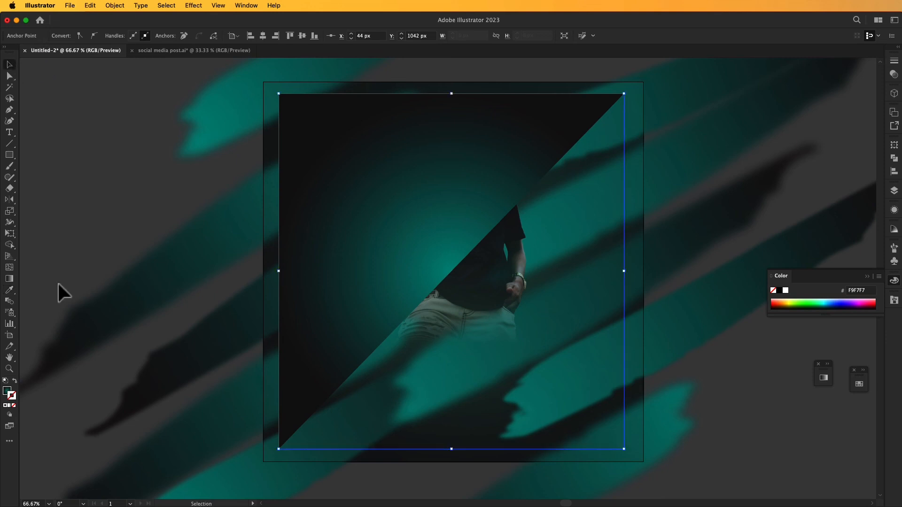
pyautogui.click(15, 382)
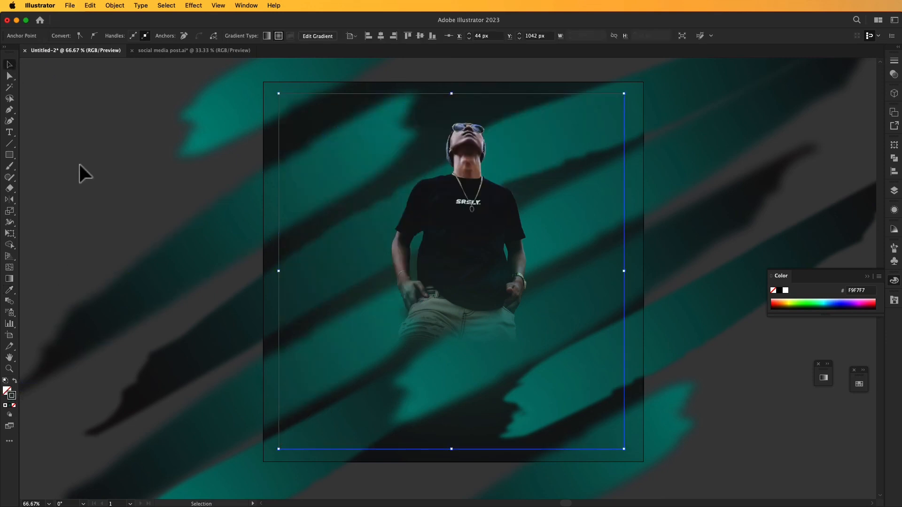
pyautogui.click(55, 92)
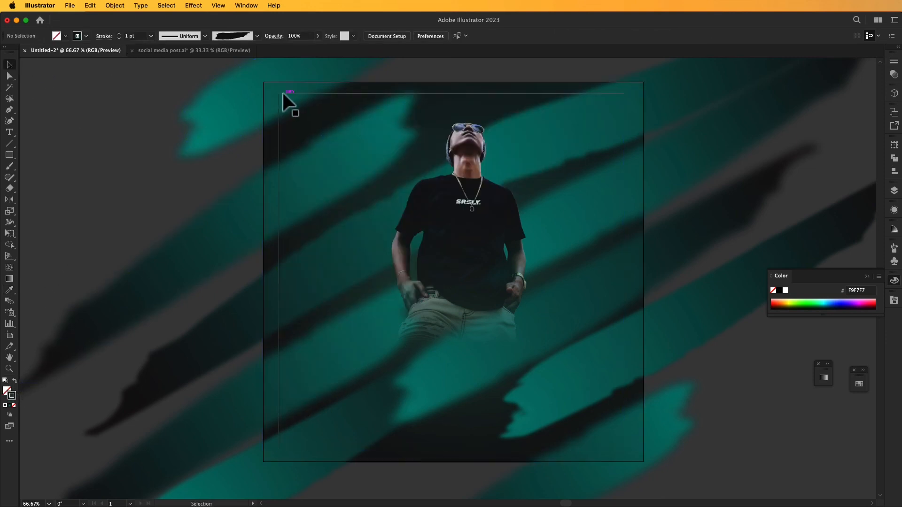
# Try a 3 pt weight on the gradient-stroked L-shaped line and open its gradient settings.
pyautogui.click(284, 94)
pyautogui.click(110, 169)
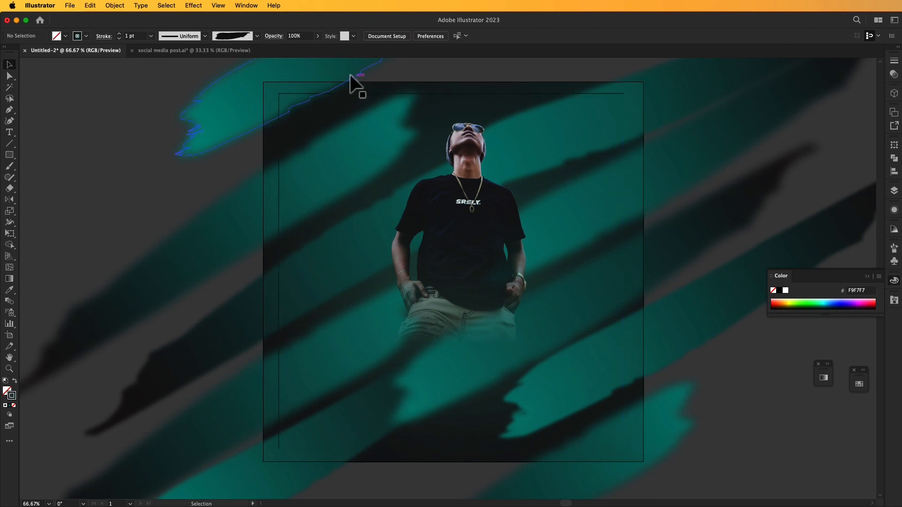
pyautogui.click(298, 94)
pyautogui.click(119, 33)
pyautogui.click(119, 34)
pyautogui.click(95, 121)
pyautogui.click(292, 94)
pyautogui.click(9, 406)
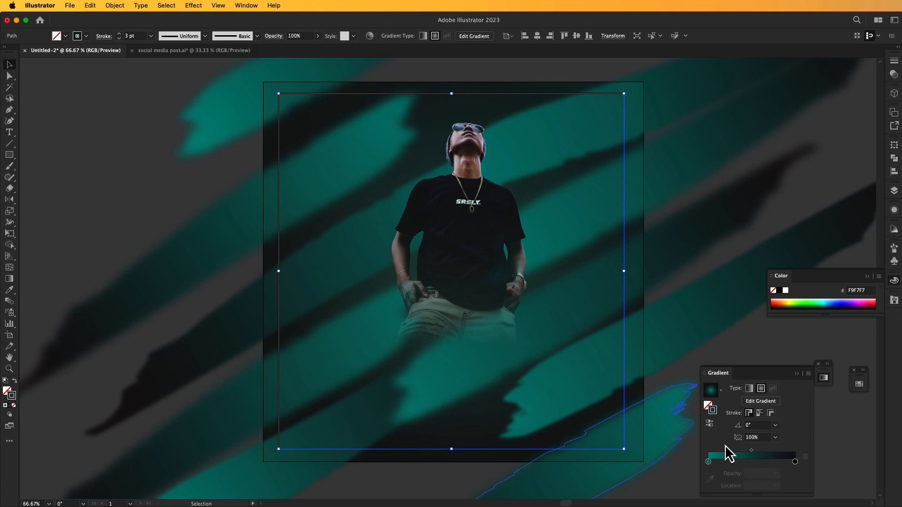
pyautogui.click(779, 393)
pyautogui.click(292, 94)
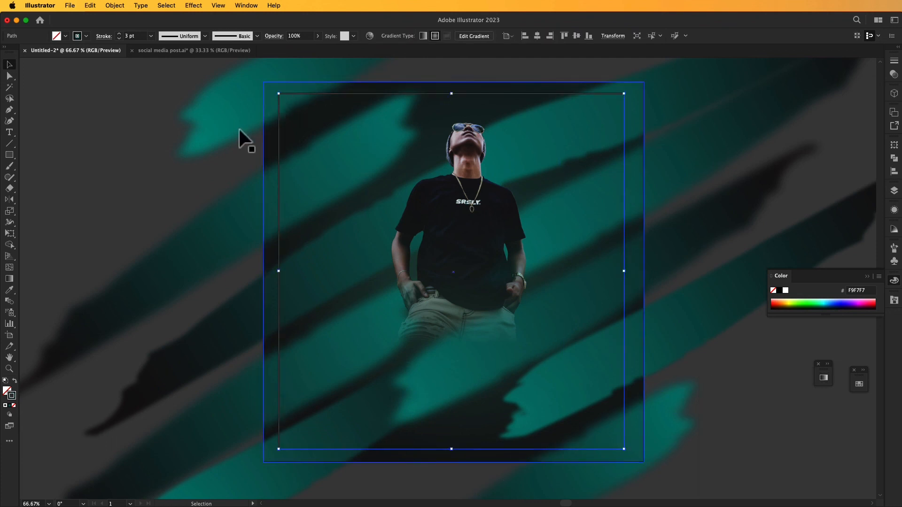
# Sample the gradient from another teal brush stroke and move it from the L-shaped line's fill to its stroke.
pyautogui.click(11, 290)
pyautogui.click(202, 136)
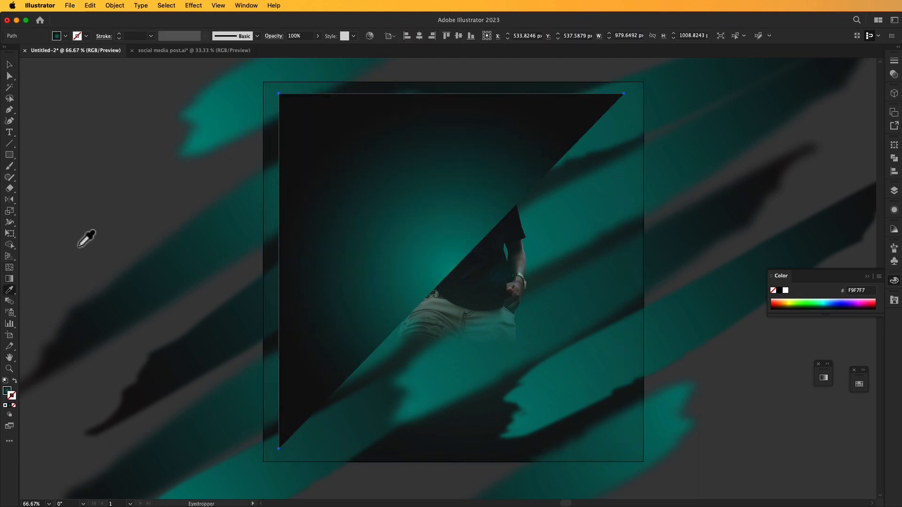
pyautogui.click(14, 382)
pyautogui.click(9, 64)
pyautogui.click(84, 121)
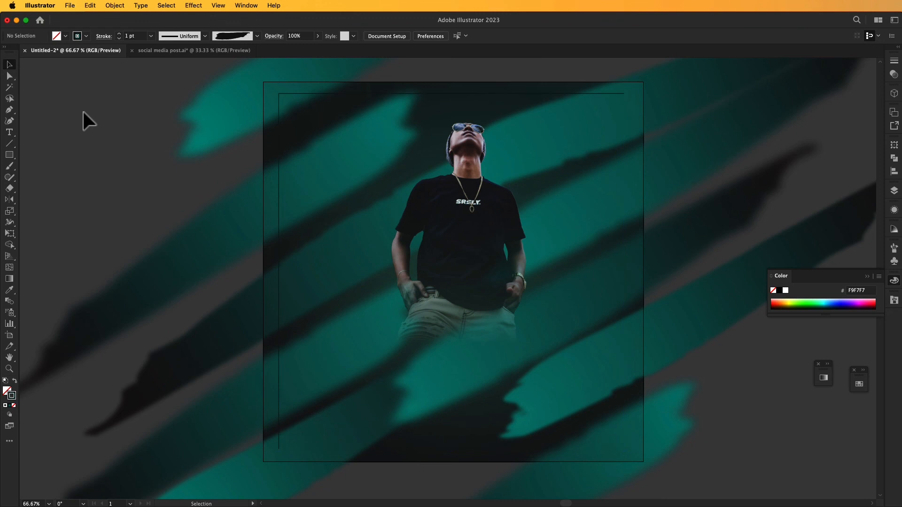
# Give the L-shaped line a solid teal stroke, 16A893, with a 2 pt weight.
pyautogui.click(278, 94)
pyautogui.doubleClick(11, 397)
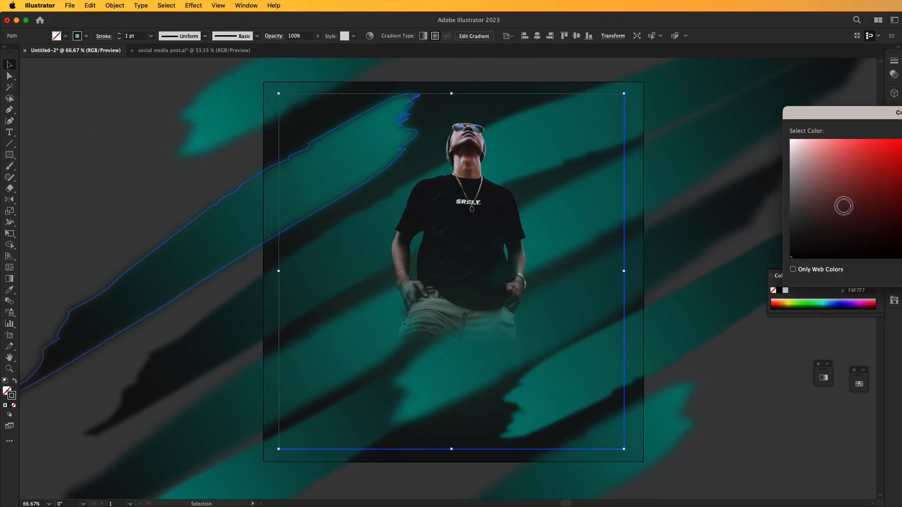
pyautogui.click(736, 237)
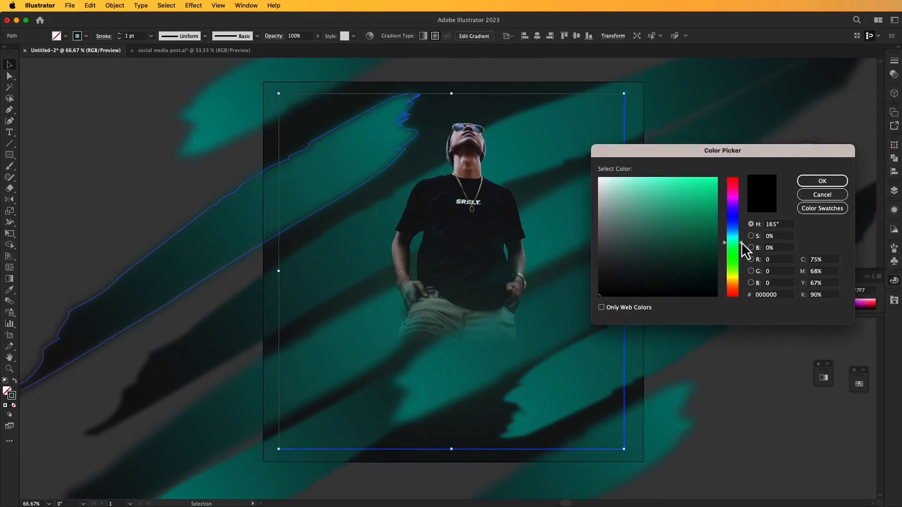
pyautogui.click(702, 217)
pyautogui.press('Return')
pyautogui.click(64, 155)
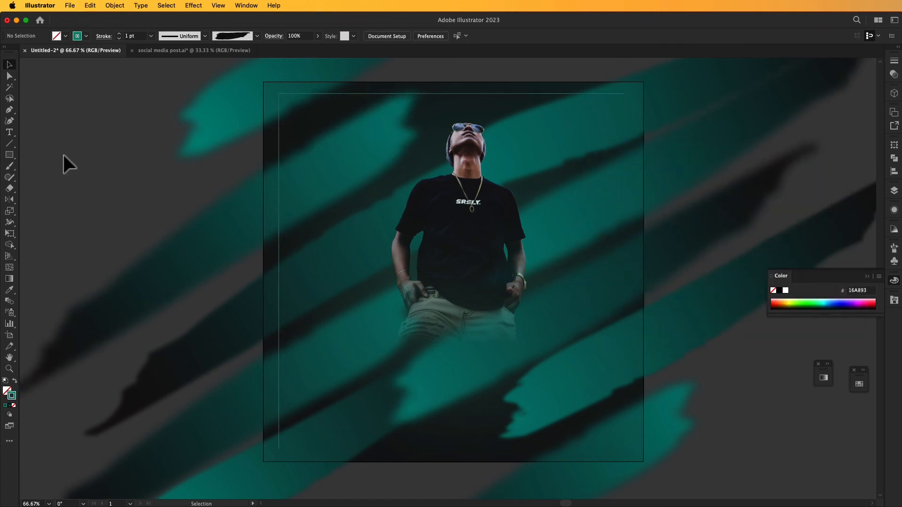
pyautogui.click(290, 94)
pyautogui.click(119, 33)
pyautogui.click(94, 109)
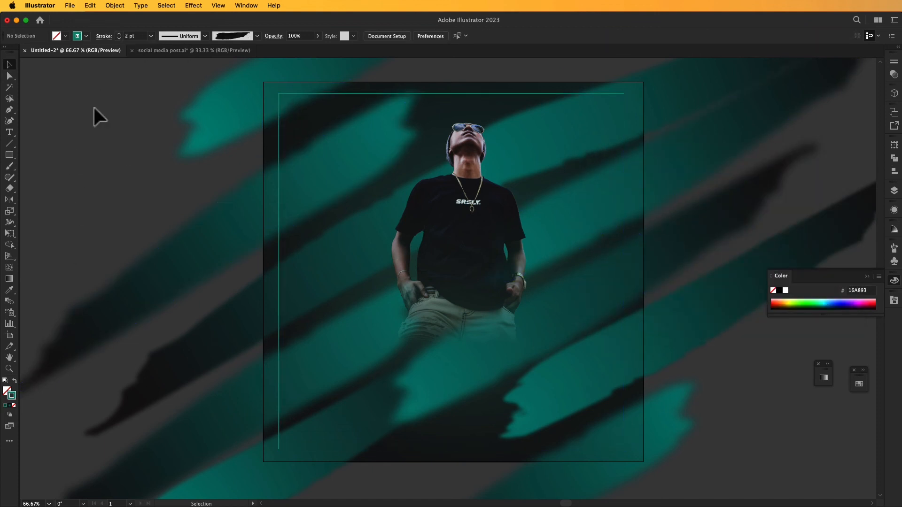
# Create a 1080 × 1080 px solid teal square without a stroke above all artwork and centre it on the artboard.
pyautogui.moveTo(131, 130); pyautogui.dragTo(148, 129)
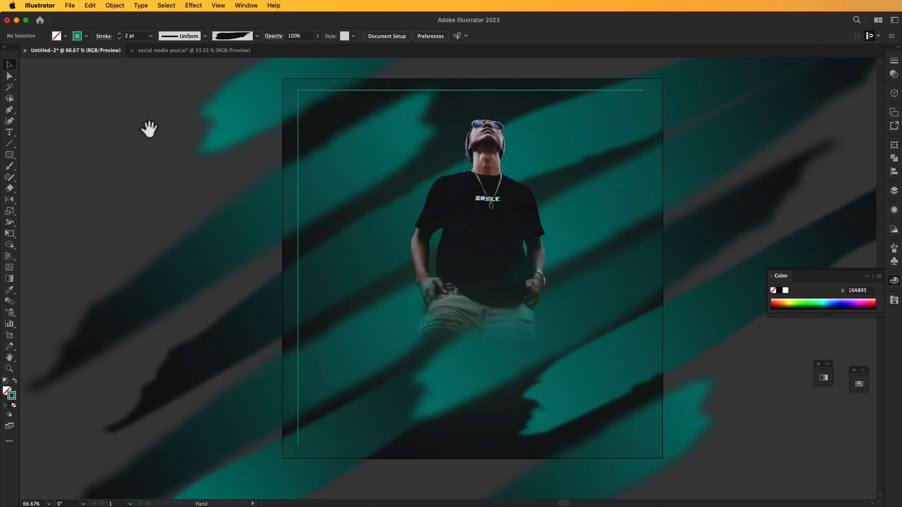
pyautogui.press('m')
pyautogui.click(201, 160)
pyautogui.click(625, 282)
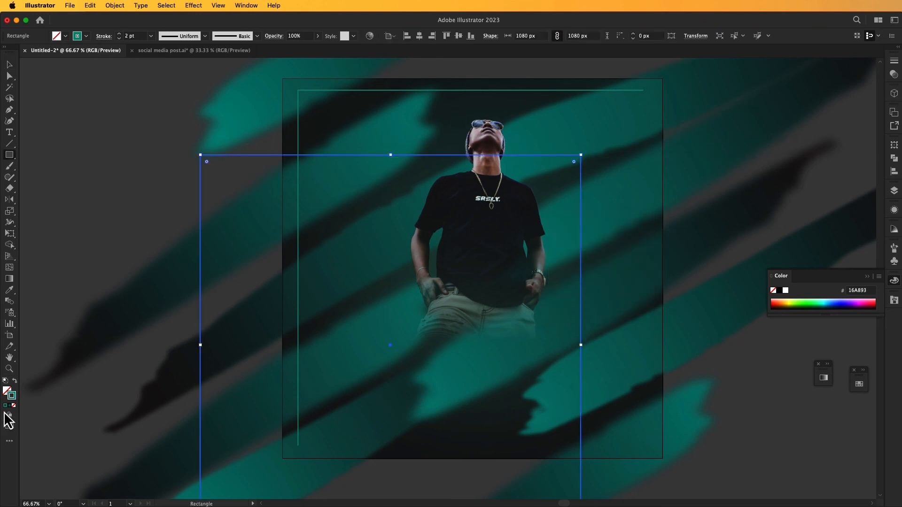
pyautogui.click(15, 381)
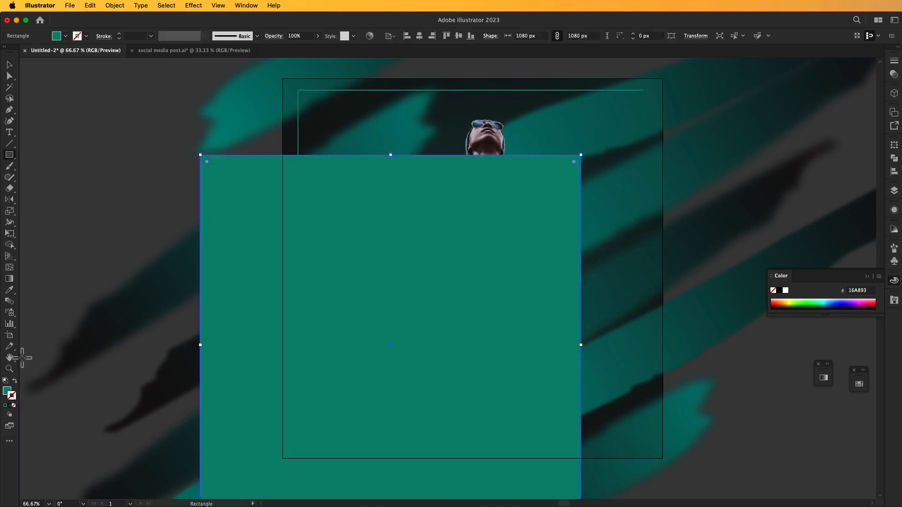
pyautogui.click(419, 36)
pyautogui.click(459, 36)
# Clip all the artwork to the teal square with a clipping mask and deselect it.
pyautogui.click(9, 65)
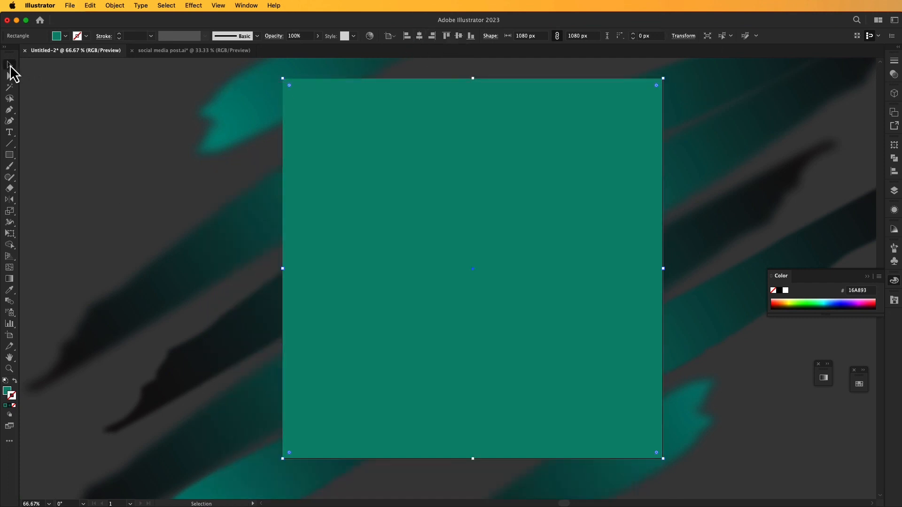
pyautogui.press('super+a')
pyautogui.rightClick(475, 238)
pyautogui.click(516, 334)
pyautogui.click(751, 388)
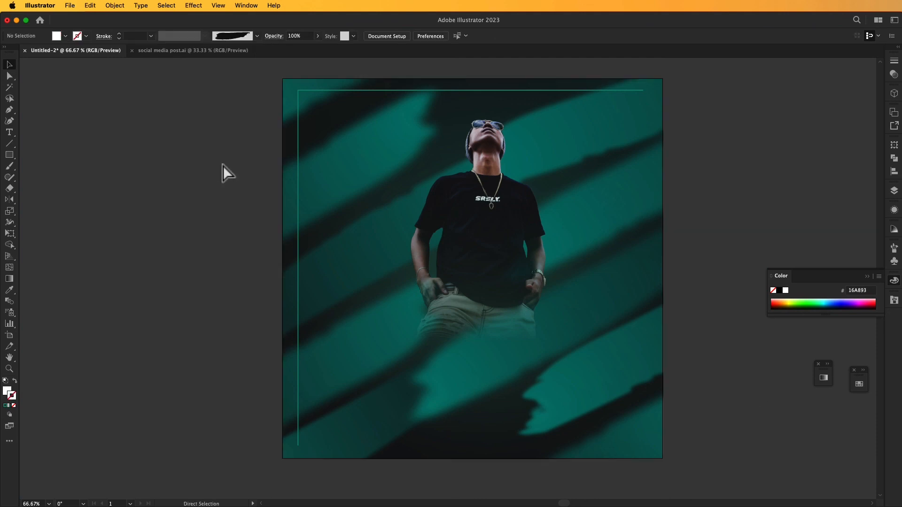
# Paste the copied white text group with the MUSIC BOY heading, DELHI BAR and 10 JANUARY, and position it over the portrait design.
pyautogui.press('super+v')
pyautogui.moveTo(393, 359); pyautogui.dragTo(437, 359)
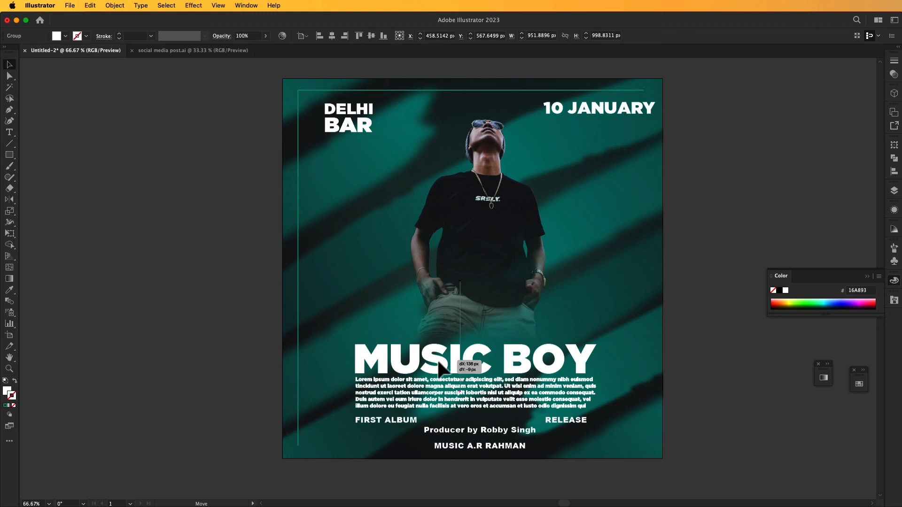
pyautogui.moveTo(437, 359); pyautogui.dragTo(437, 359)
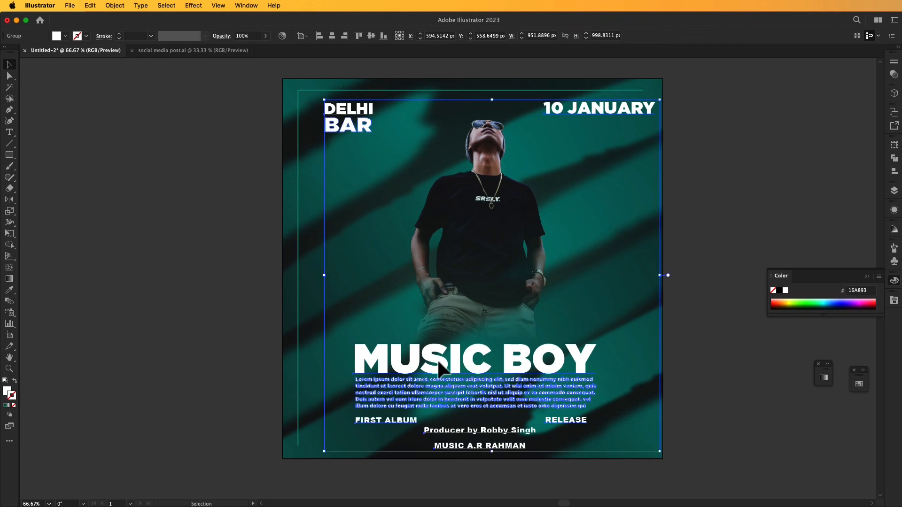
pyautogui.moveTo(537, 364); pyautogui.dragTo(535, 365)
pyautogui.click(713, 365)
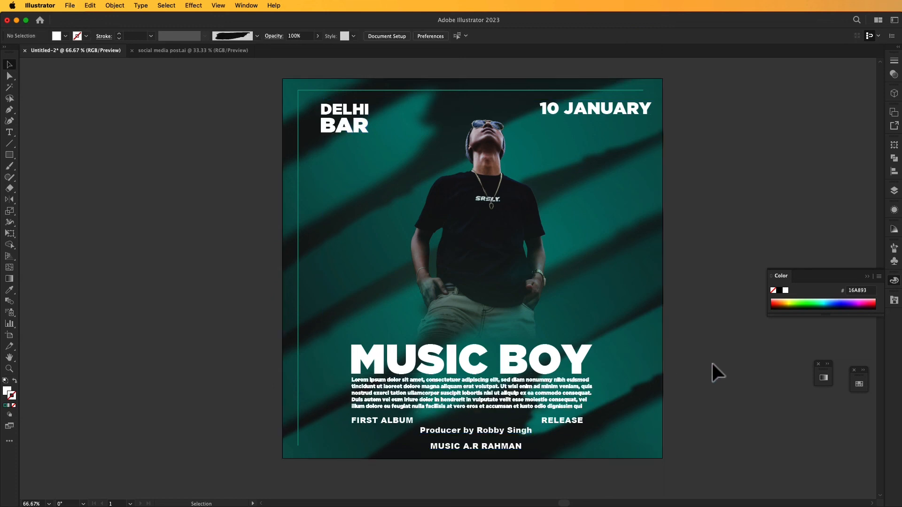